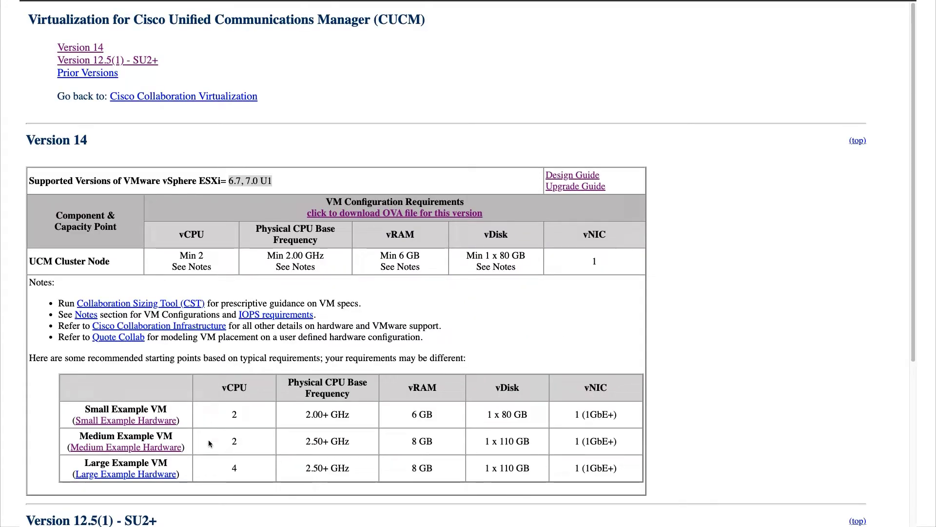
Highlight the example VM sizing rows and the supported ESXi versions 6.7 and 7.0 U1
drag(254, 441, 623, 467)
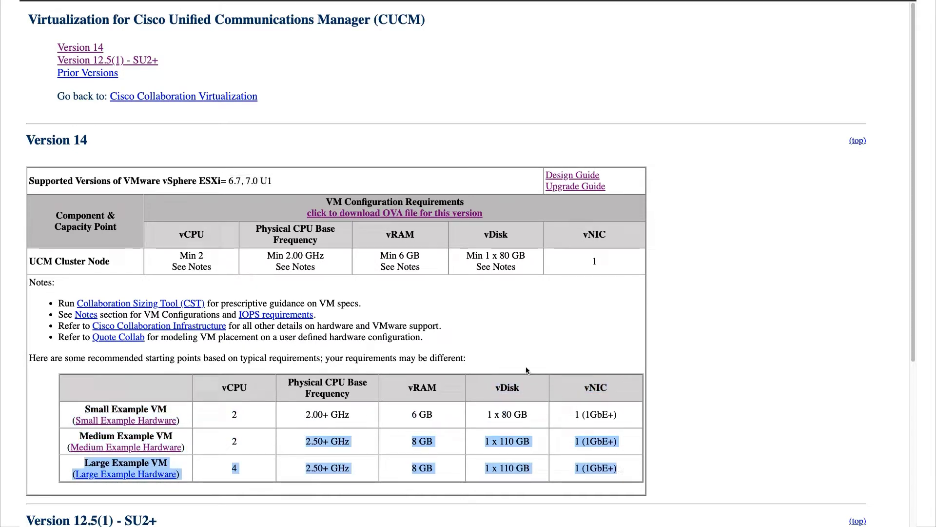
click(274, 181)
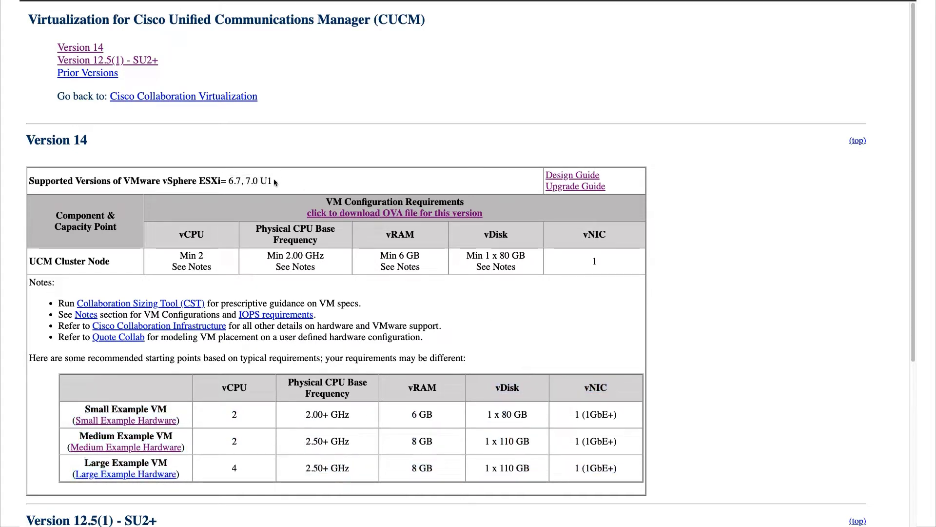
drag(275, 181, 163, 181)
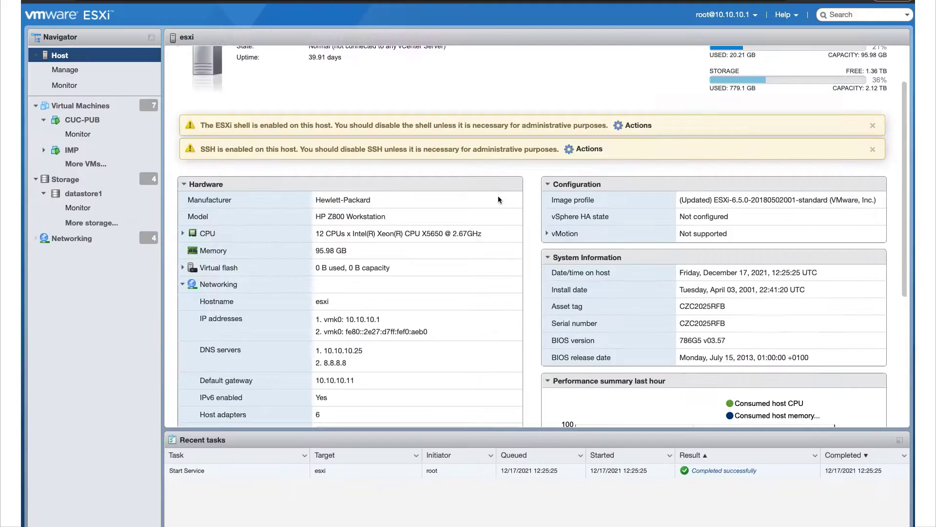
Find the ESXi 6.7.0 depot zip in datastore1's IMP folder, then bring up the host actions
scroll(499, 196, down, 3)
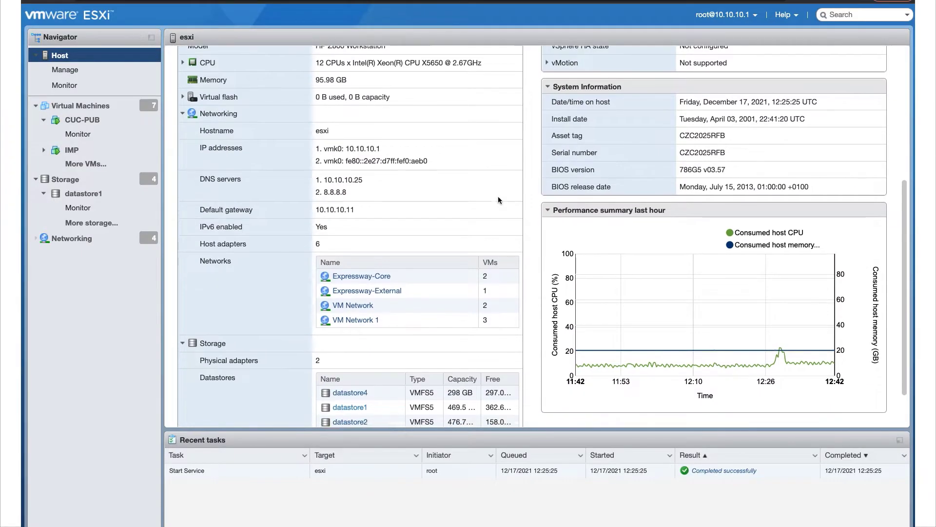
scroll(499, 196, down, 2)
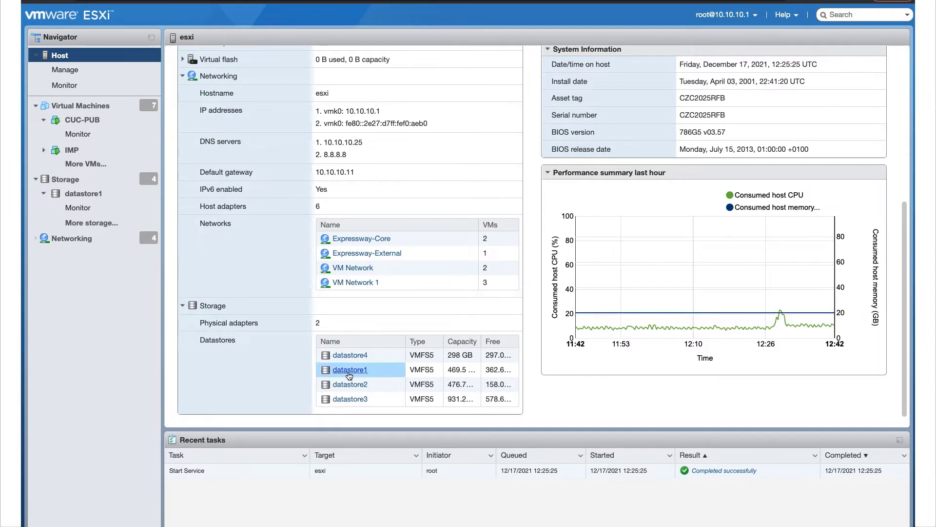
click(349, 371)
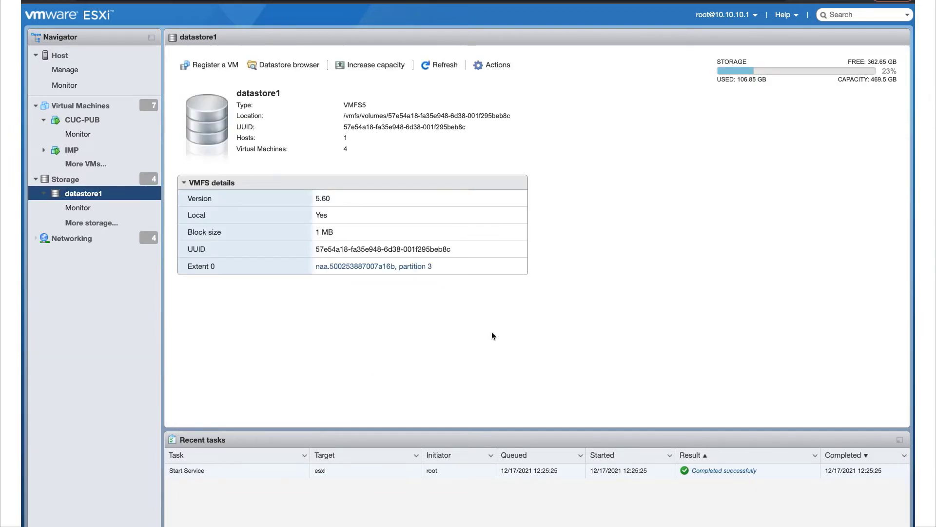
click(294, 71)
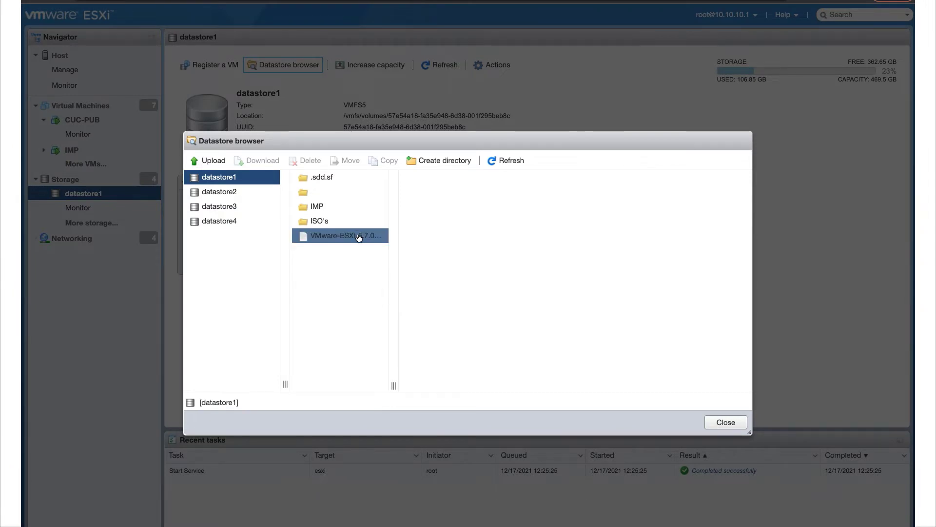
drag(394, 385, 572, 385)
click(439, 213)
click(438, 236)
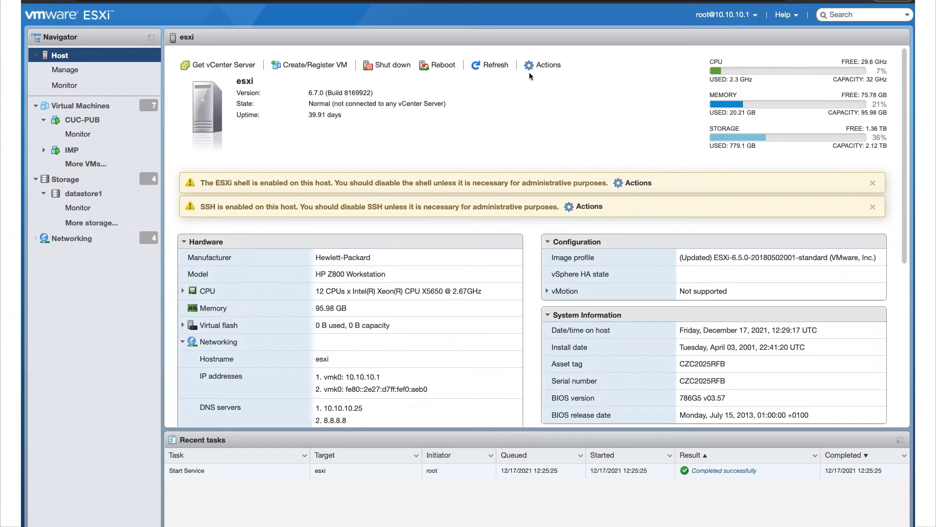
click(536, 68)
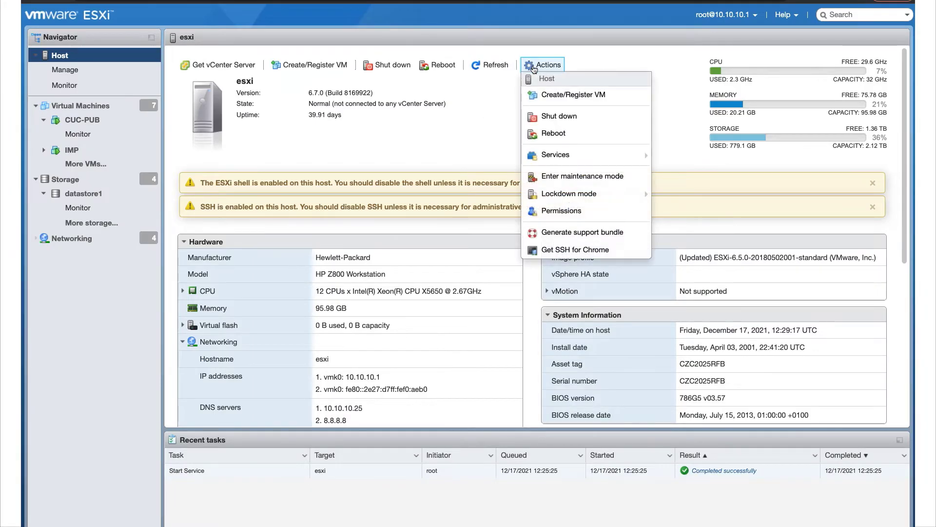
mouse_move(560, 154)
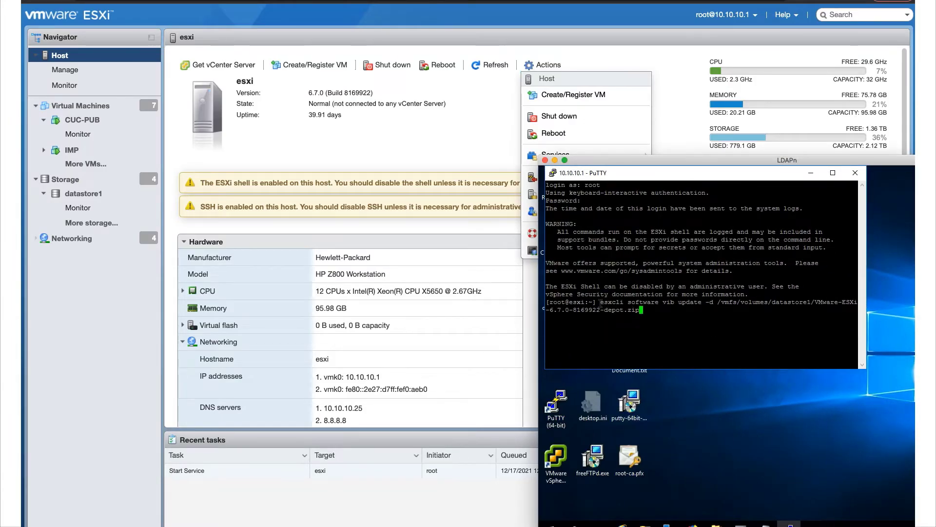
drag(600, 302, 643, 312)
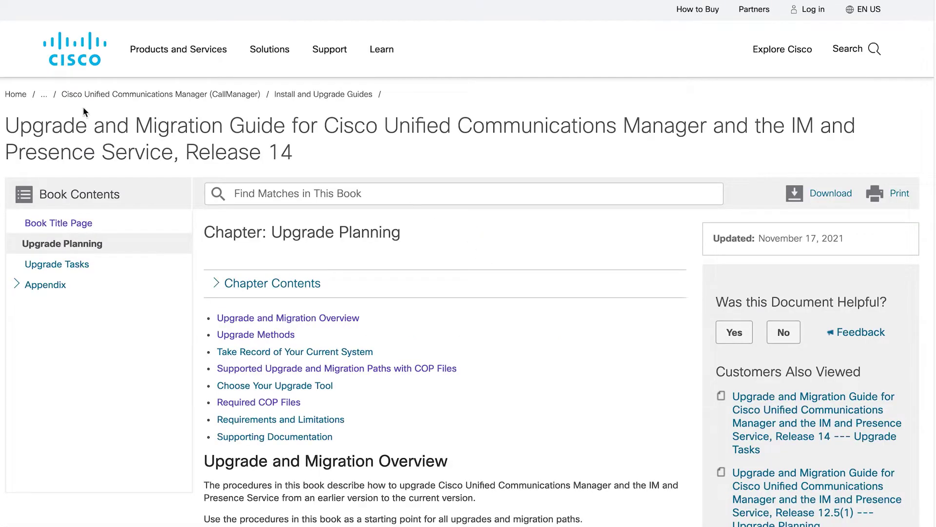
Jump to the Supported Upgrade and Migration Paths table and highlight the 12.5 row's COP requirements
drag(4, 125, 289, 156)
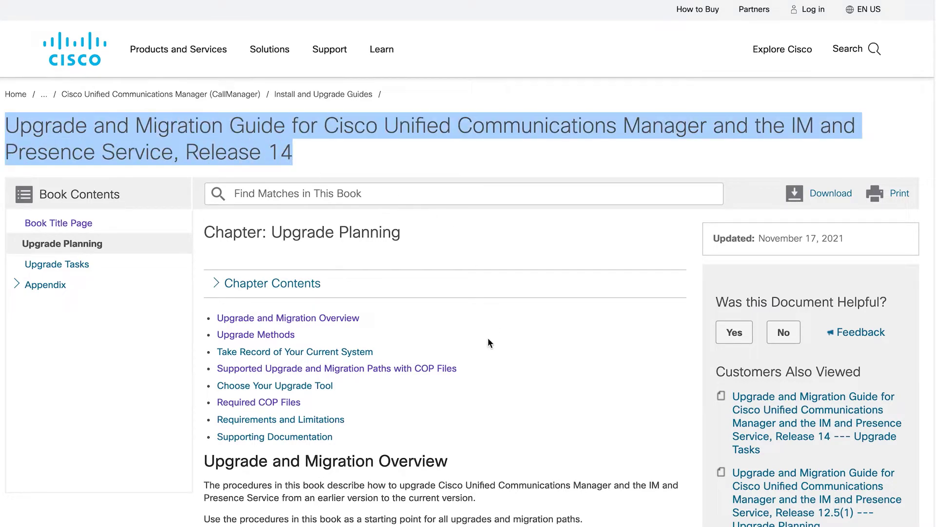
drag(458, 369, 216, 372)
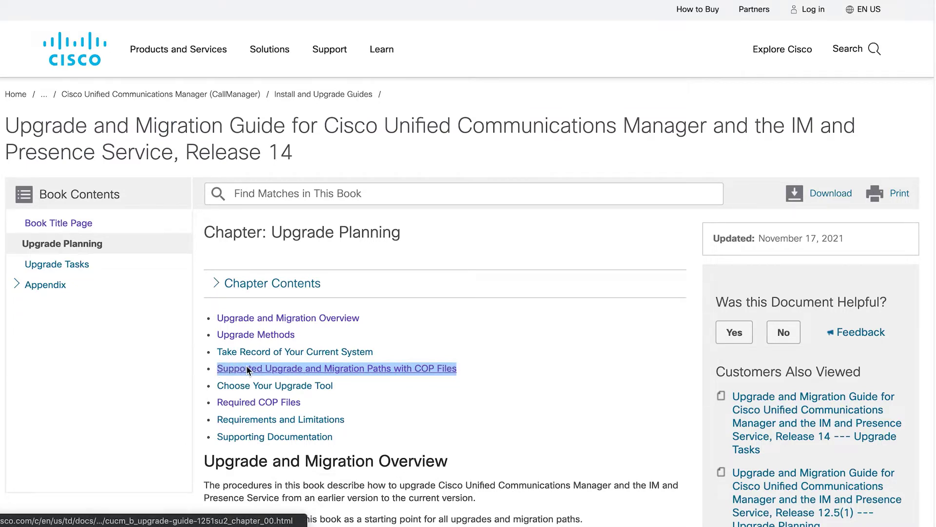
click(247, 370)
drag(205, 203, 231, 209)
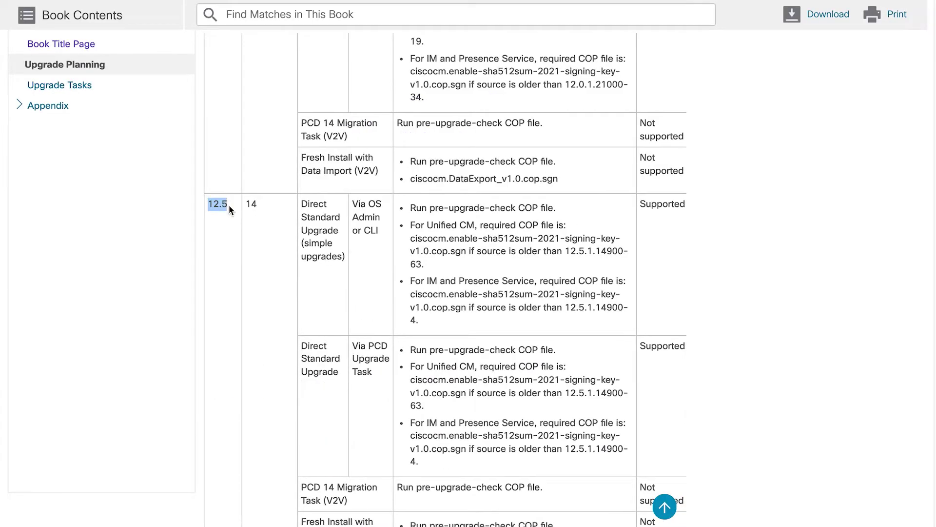
drag(410, 208, 512, 264)
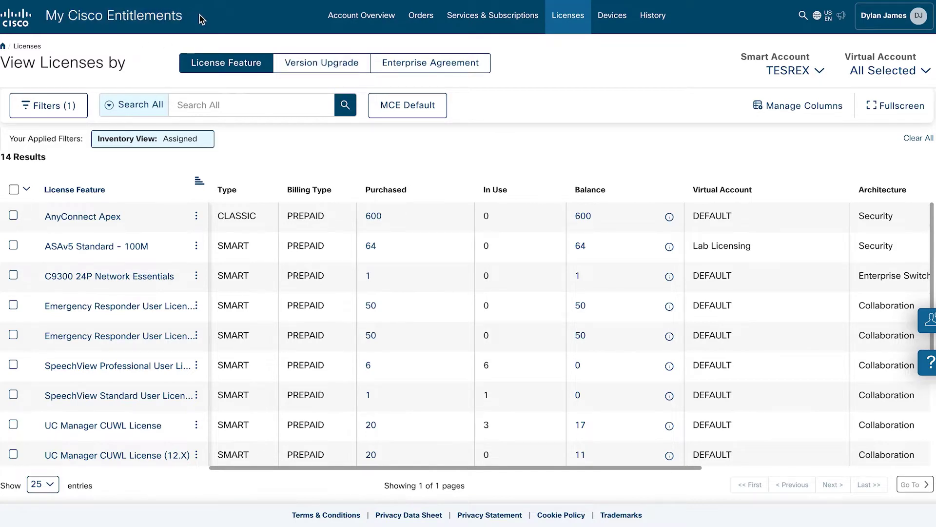
Switch My Cisco Entitlements licenses to the Version Upgrade view, which shows none found
drag(200, 19, 45, 17)
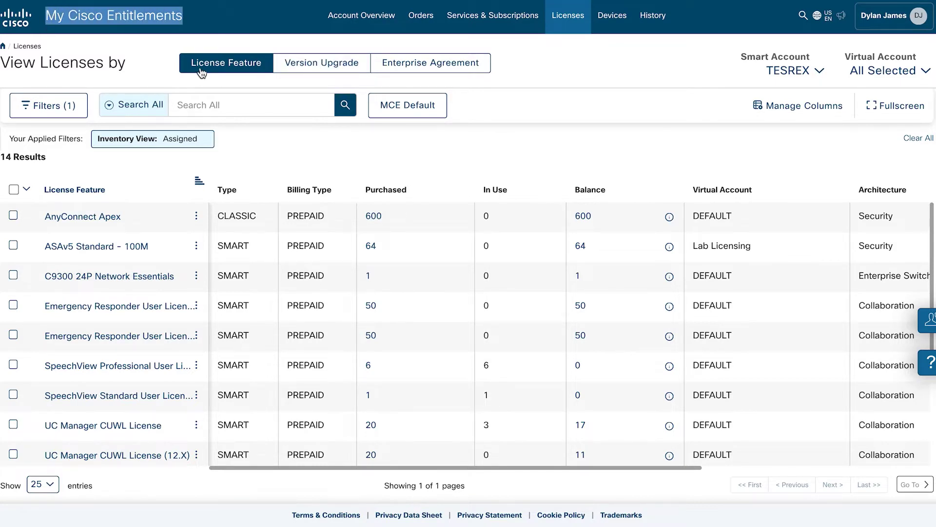
click(322, 70)
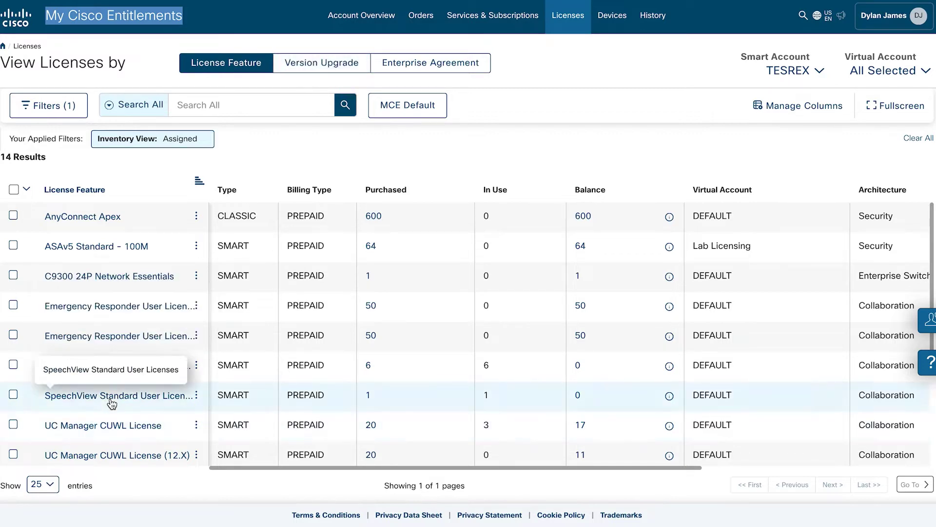
scroll(106, 423, down, 1)
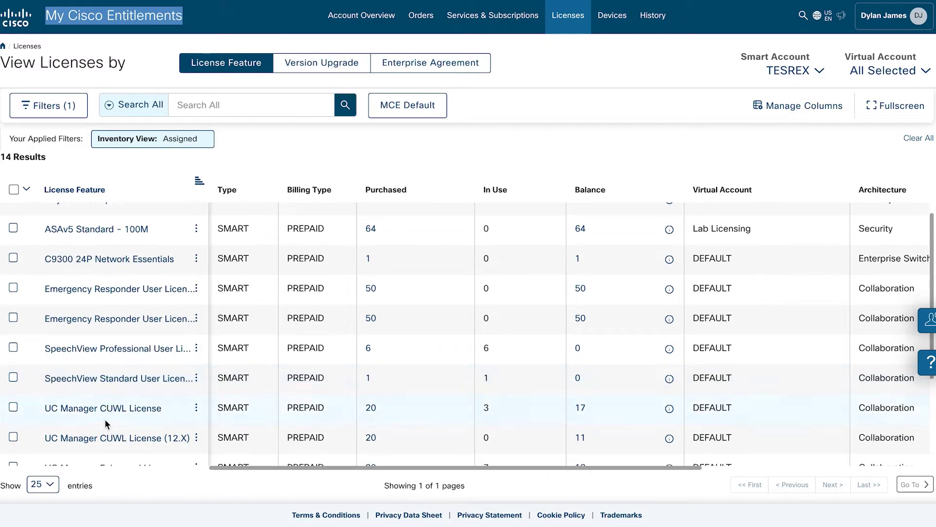
click(331, 65)
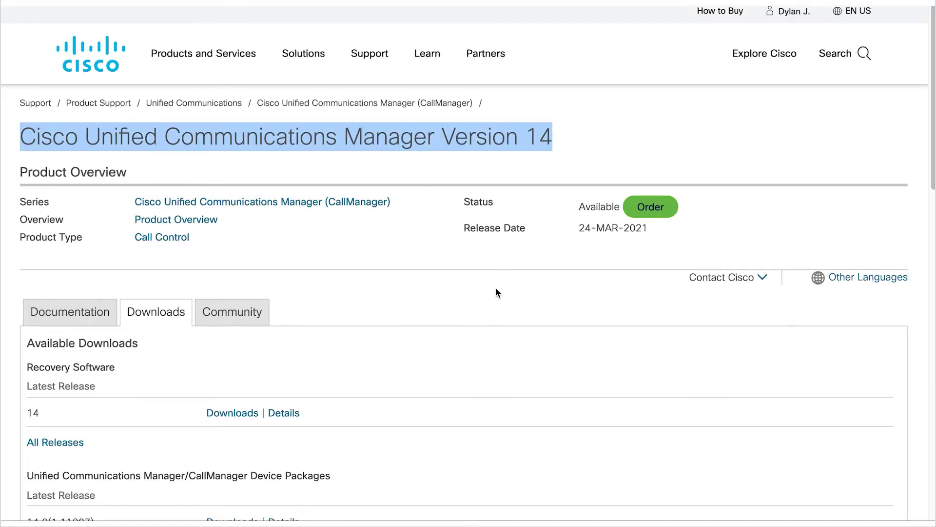
Check the COP-Files download options, then return to the Version 14 product page
scroll(495, 288, down, 15)
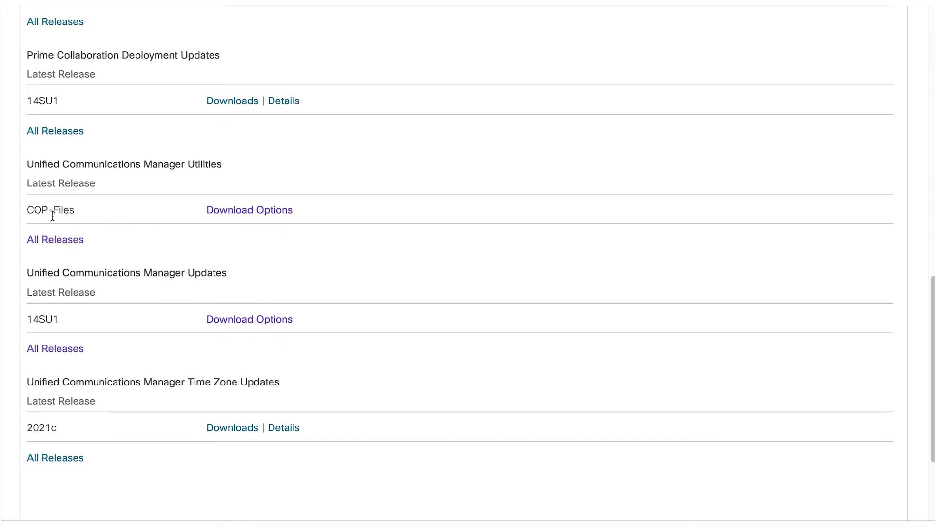
click(256, 214)
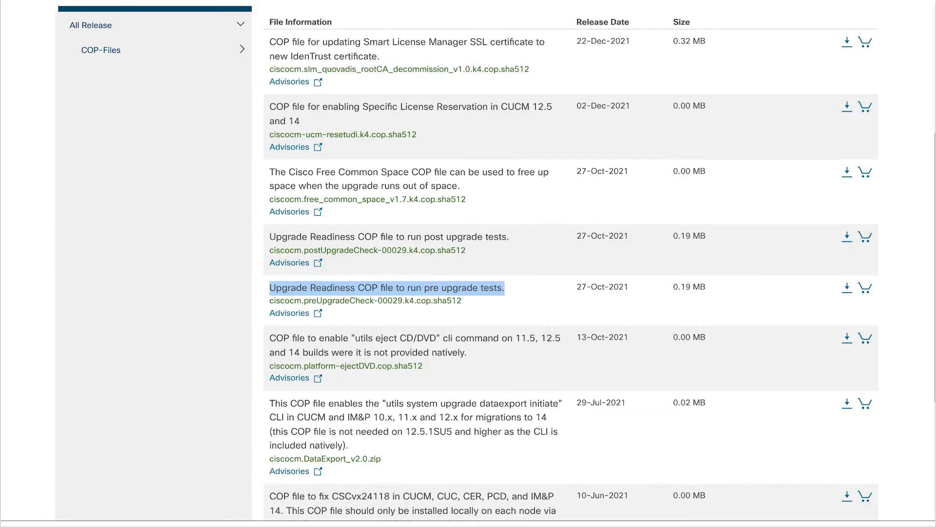
click(475, 301)
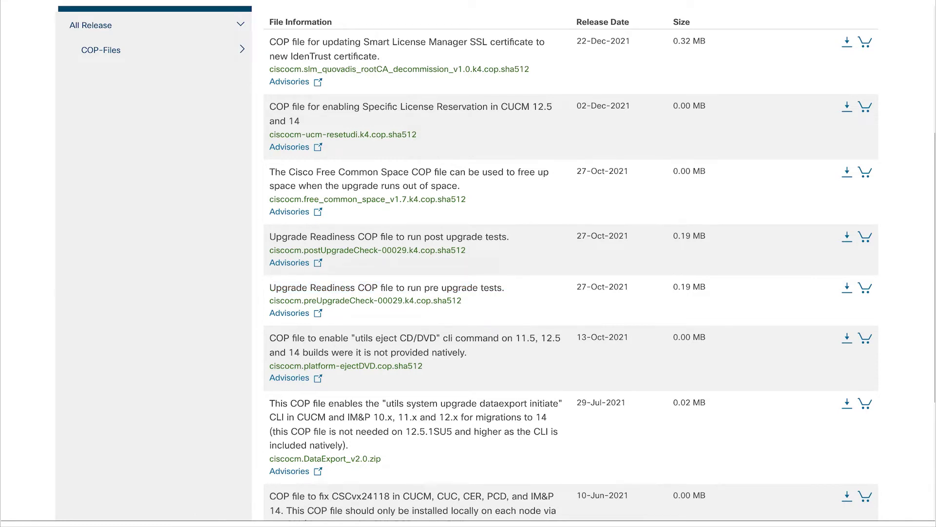
key(alt+Left)
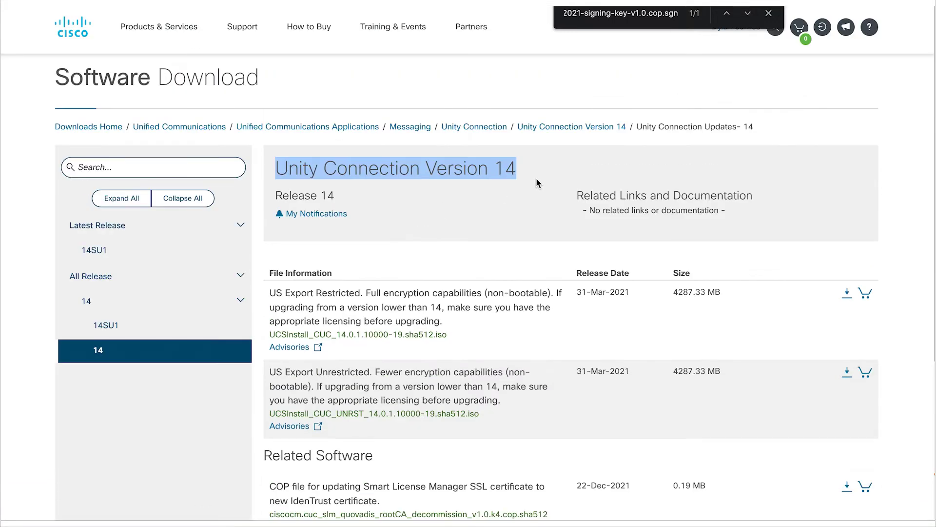
Bring up the 14SU1 UCOS 14.0.1 ISO downloads and highlight the US Export Restricted label
scroll(537, 178, down, 3)
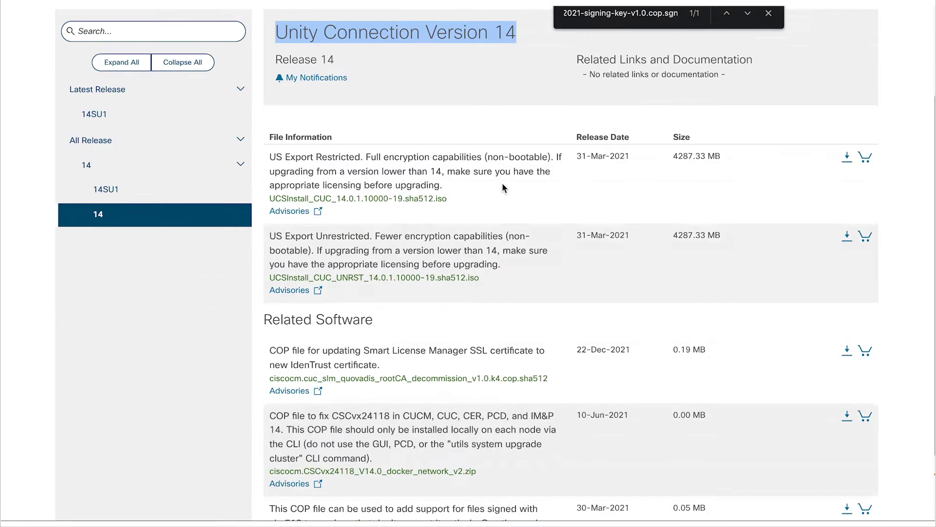
scroll(503, 187, down, 2)
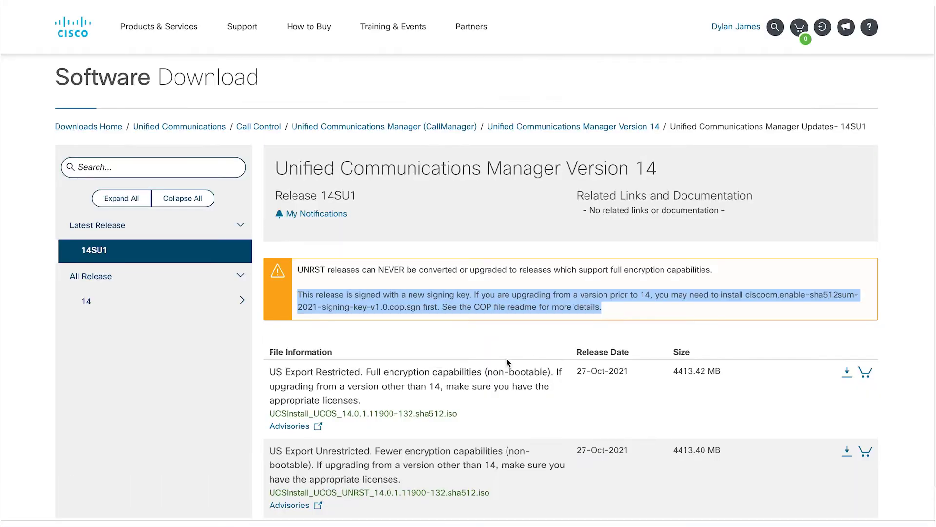
scroll(507, 362, down, 1)
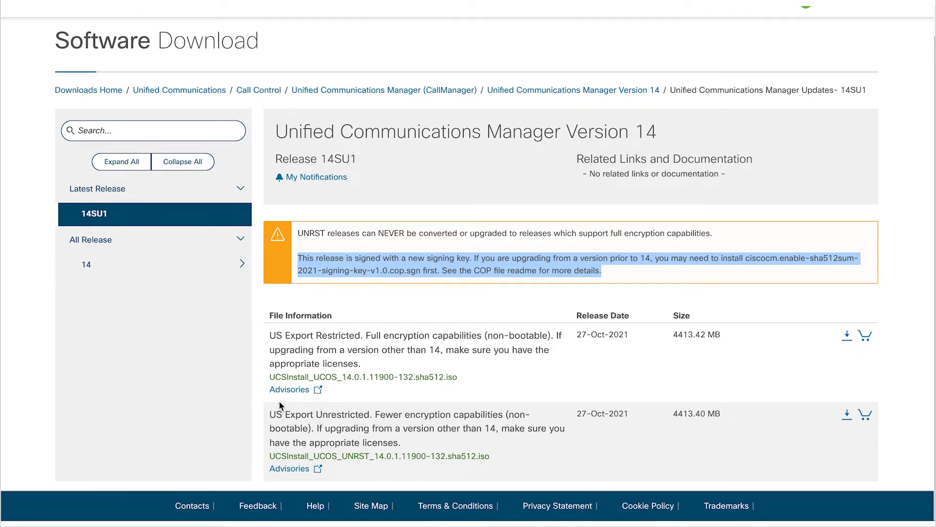
drag(269, 336, 361, 338)
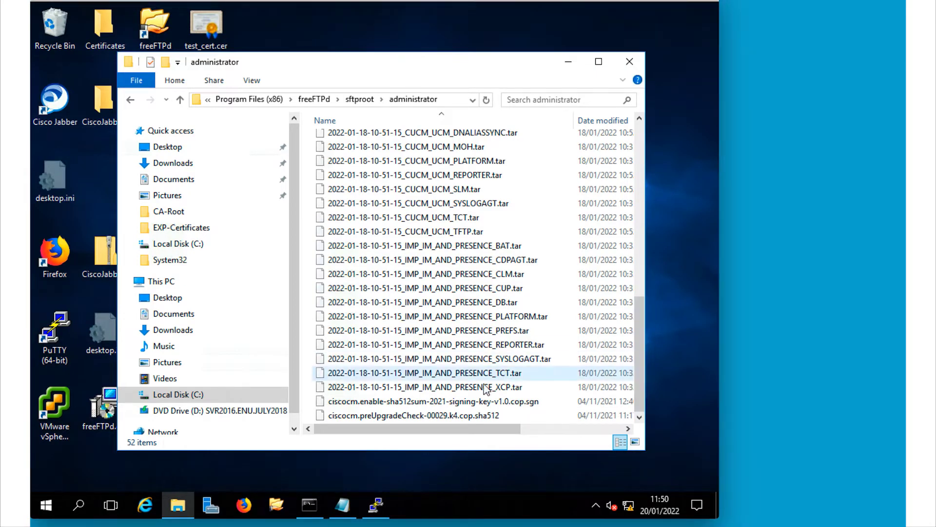
Confirm sftproot holds the enable-sha512sum .sgn and preUpgradeCheck .cop.sha512 COP files
click(475, 403)
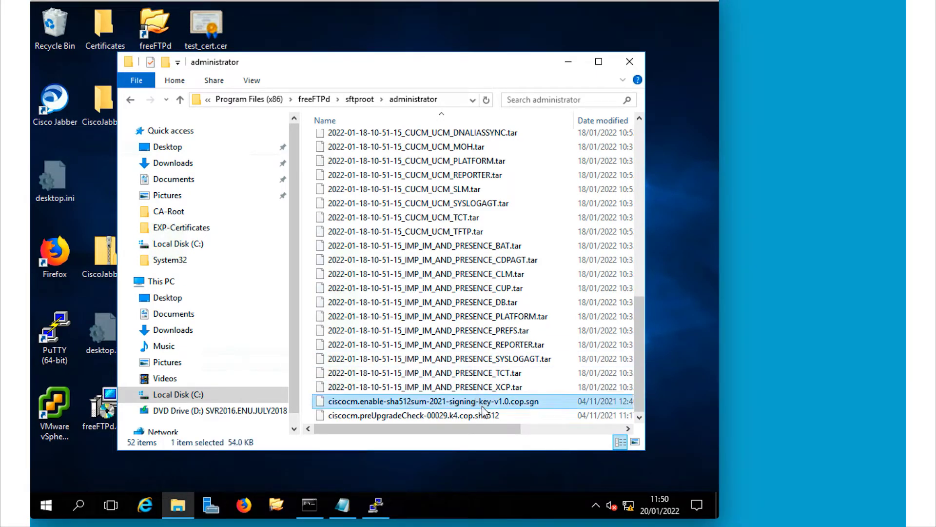
click(480, 414)
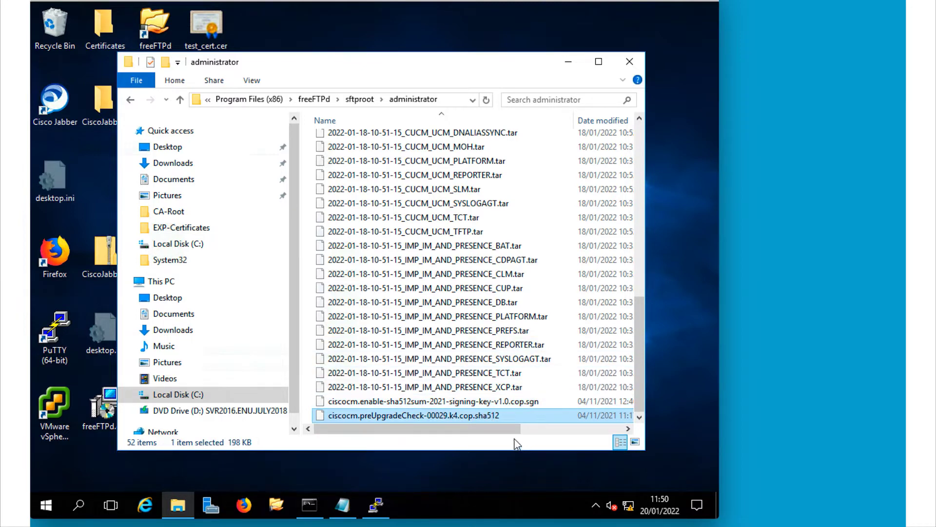
drag(517, 428, 527, 428)
mouse_move(419, 428)
mouse_down()
mouse_move(516, 431)
mouse_move(412, 437)
mouse_up()
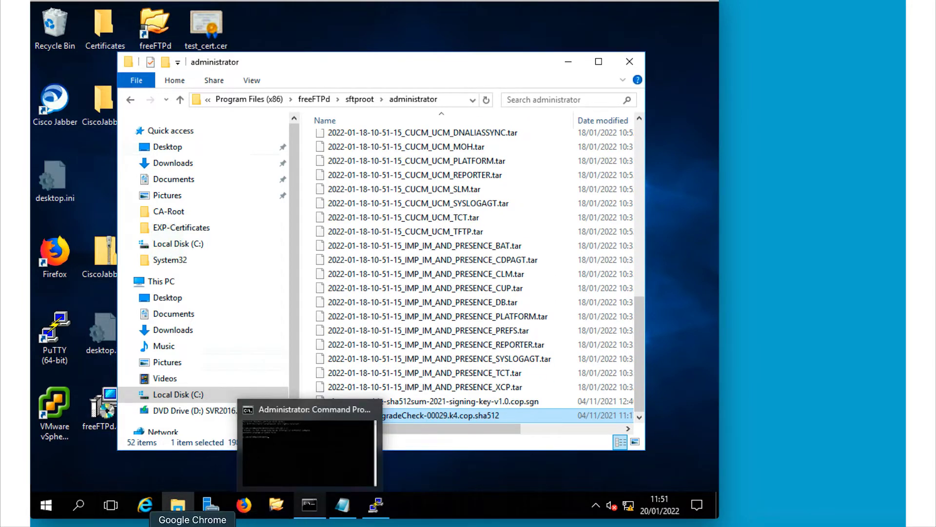
click(192, 524)
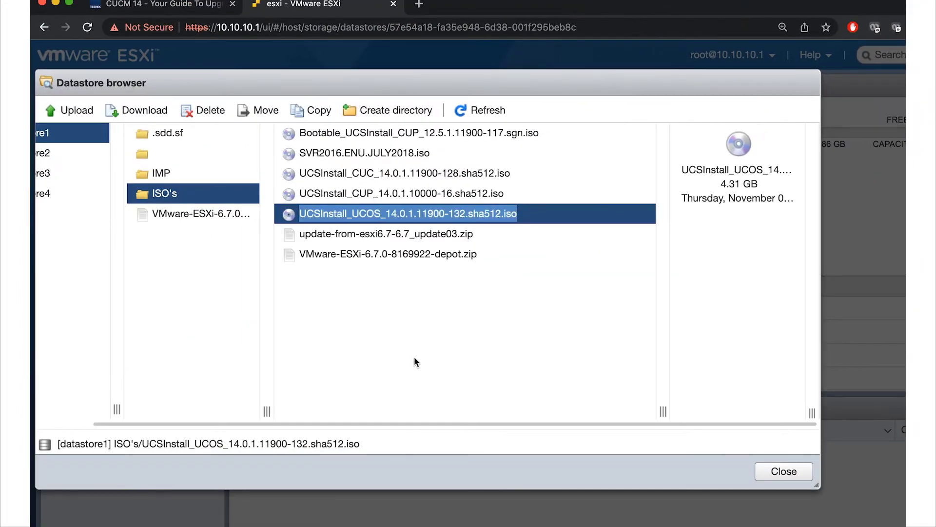
Confirm UCSInstall_UCOS_14.0.1.11900-132.sha512.iso sits in datastore1's ISO's folder
click(422, 343)
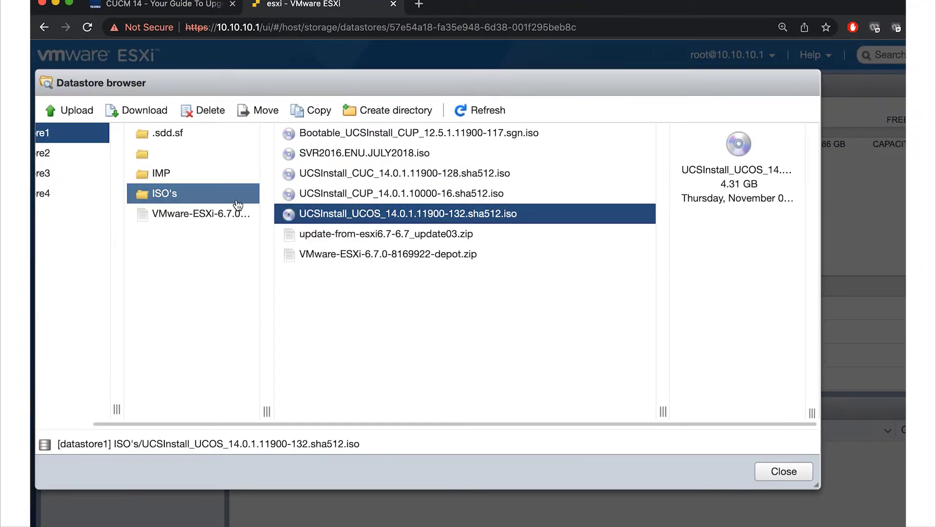
drag(185, 86, 222, 84)
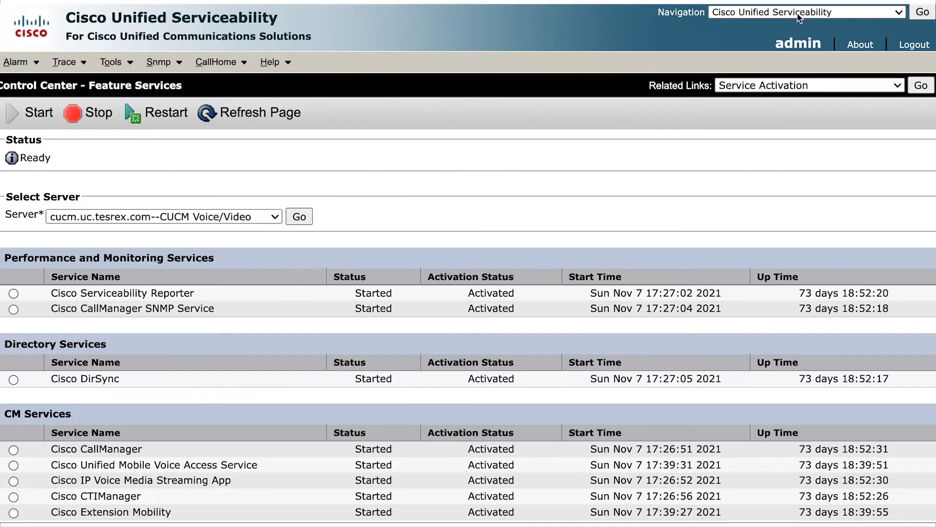
click(799, 17)
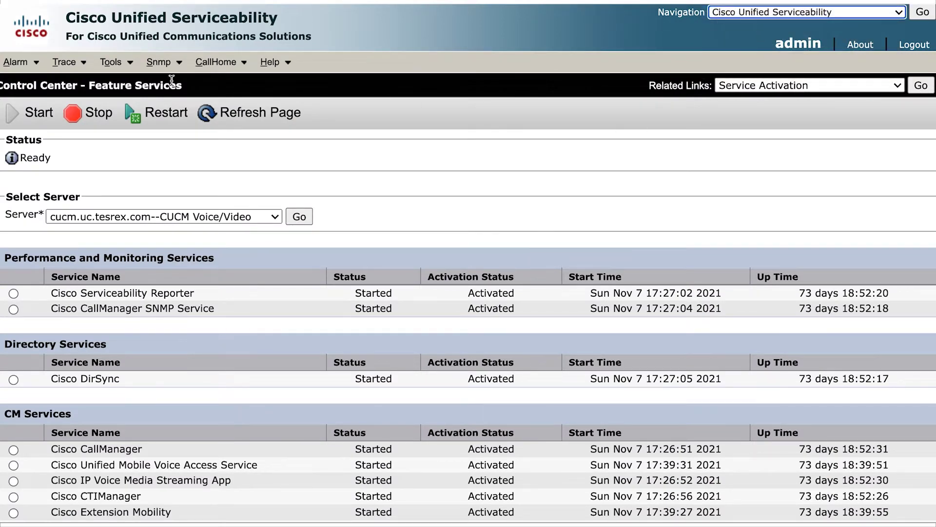
Keep the cucm server in Feature Services and locate the Cisco Tftp service by searching 'tftp'
mouse_move(112, 62)
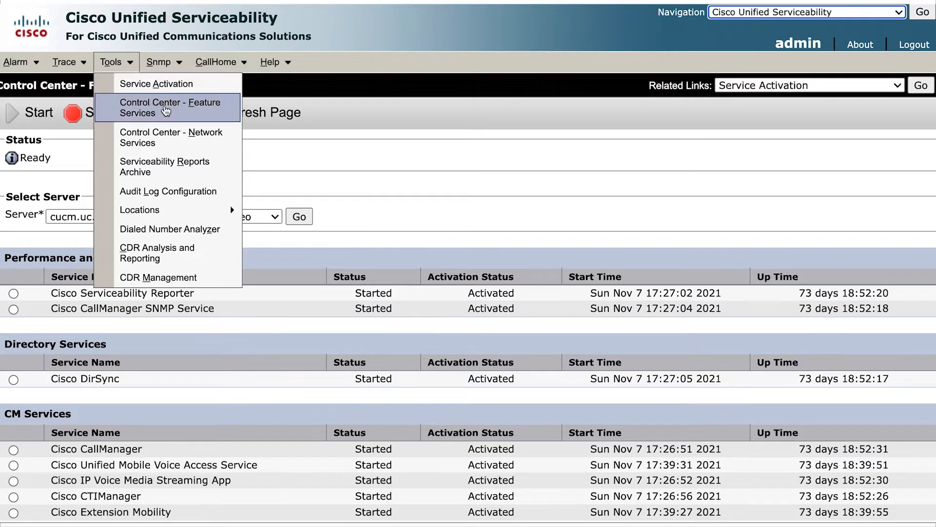
click(262, 244)
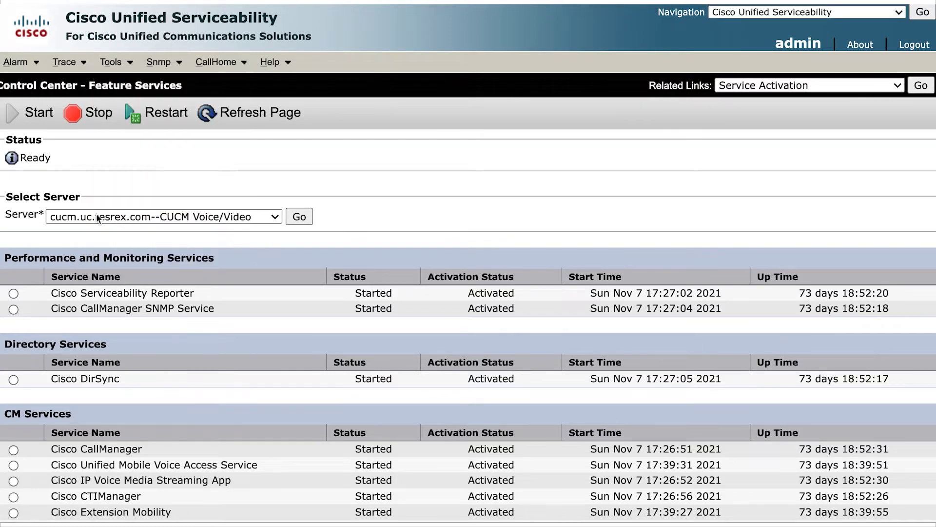
click(167, 219)
click(168, 219)
key(ctrl+f)
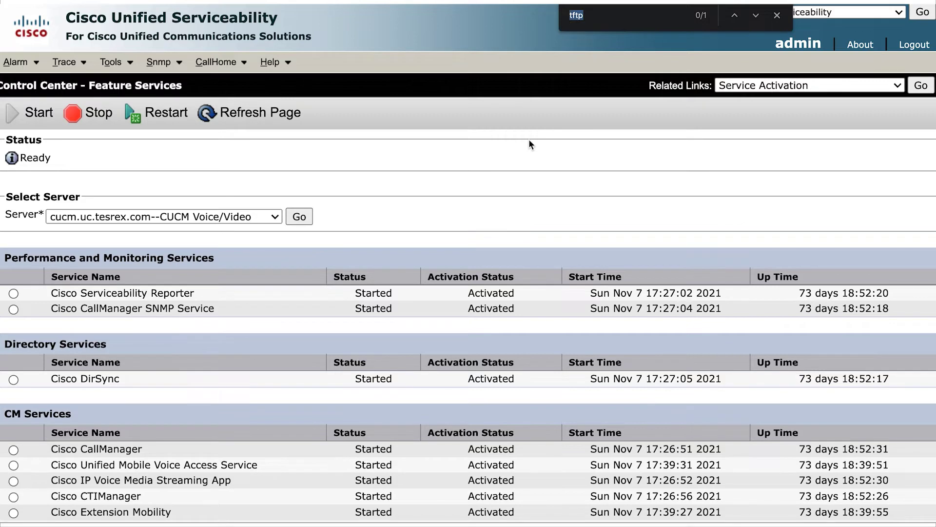
click(757, 17)
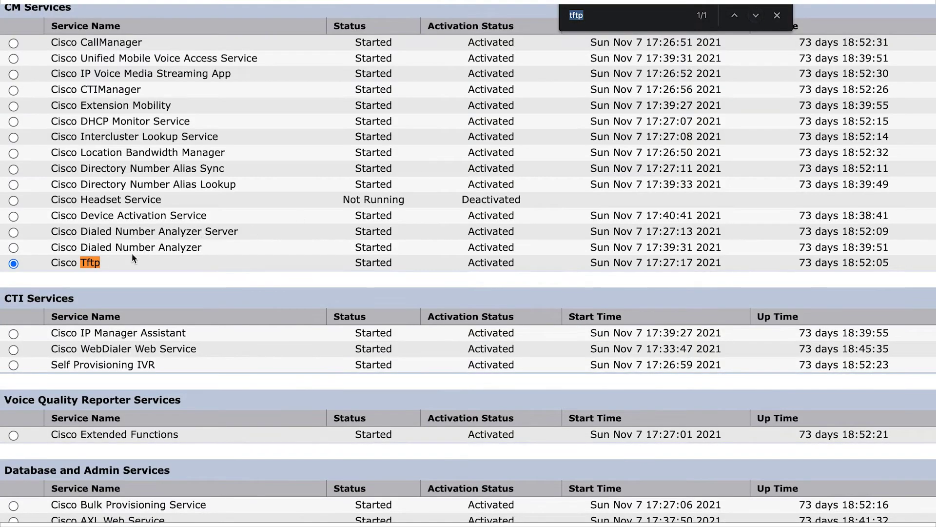
drag(122, 263, 14, 266)
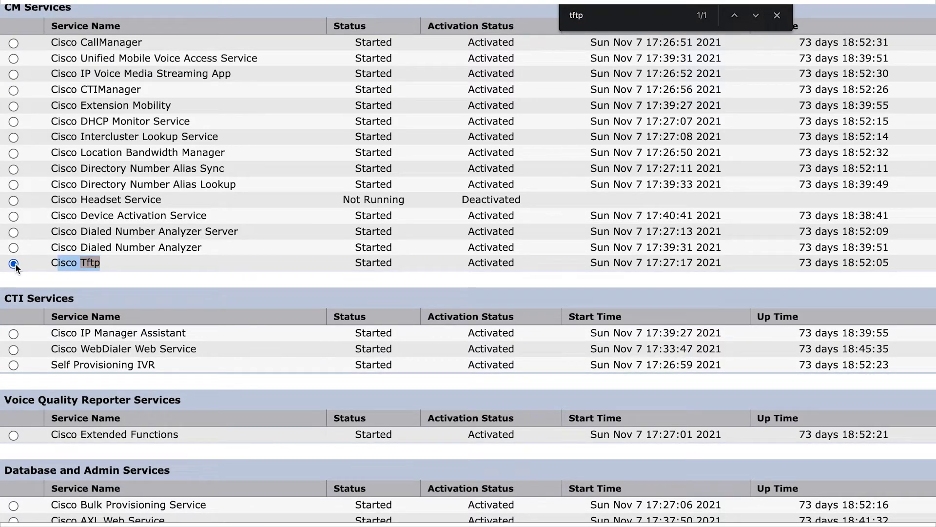
scroll(208, 209, up, 8)
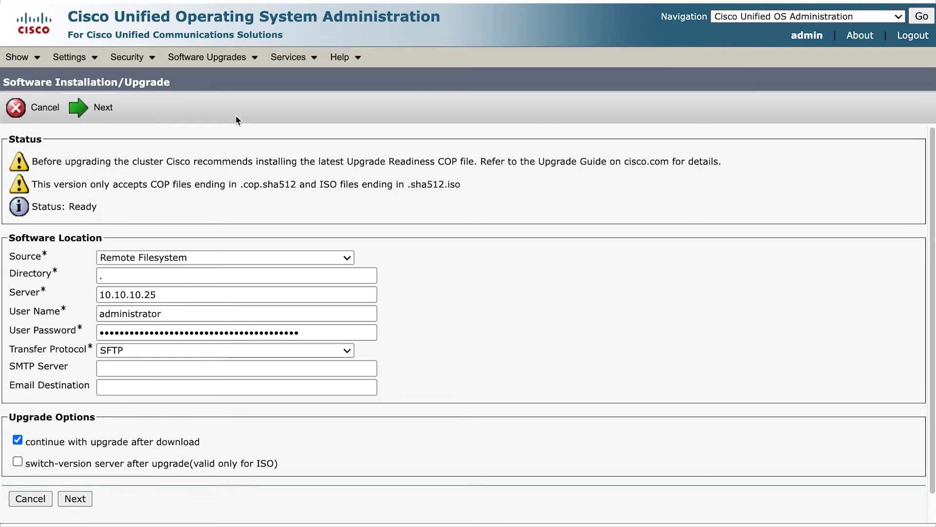
Open OS Administration's Software Installation/Upgrade page and review Source options beyond SFTP 10.10.10.25
mouse_move(200, 63)
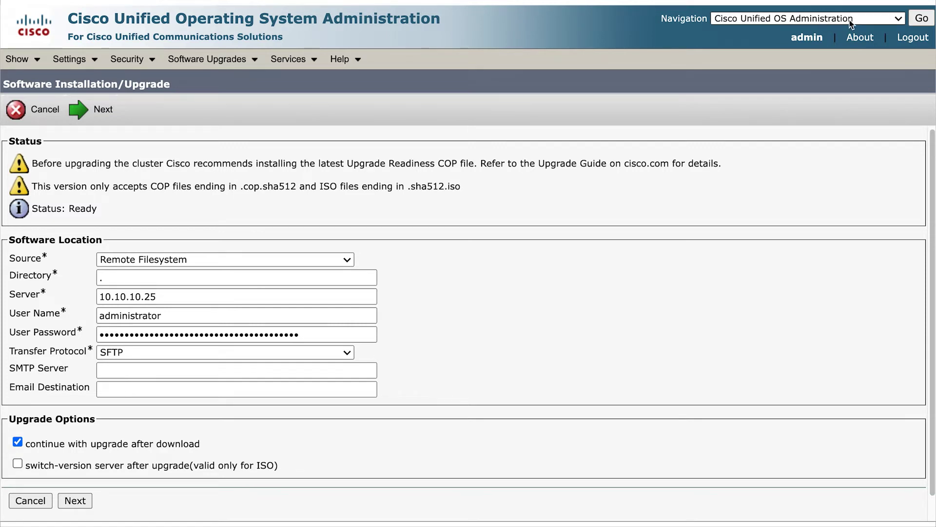
click(880, 22)
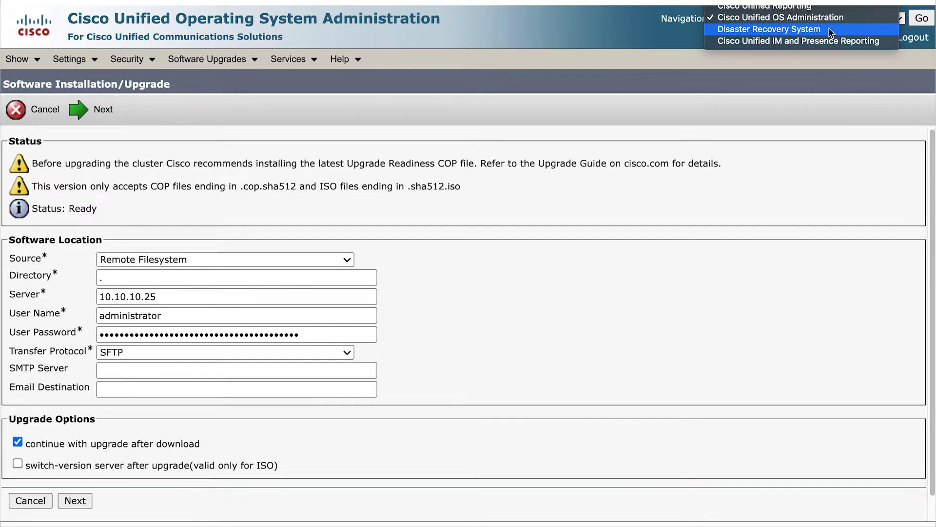
click(825, 19)
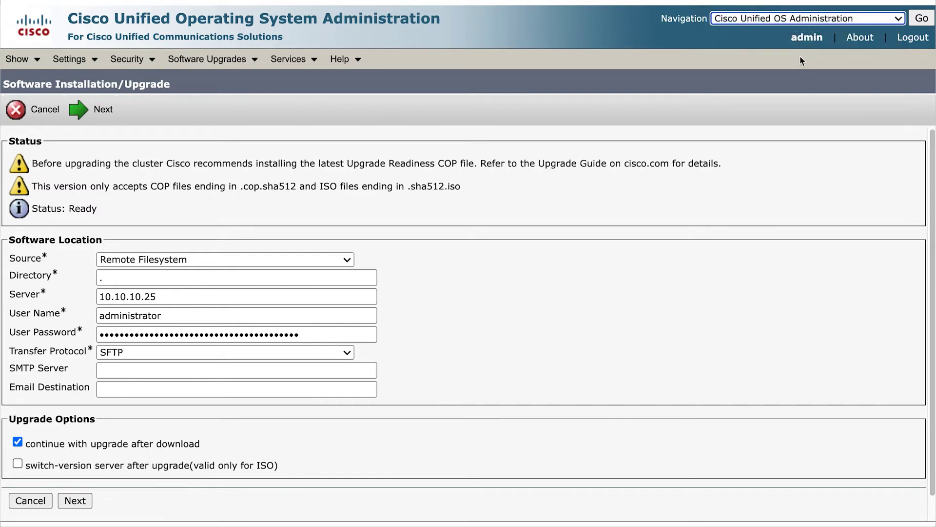
mouse_move(207, 59)
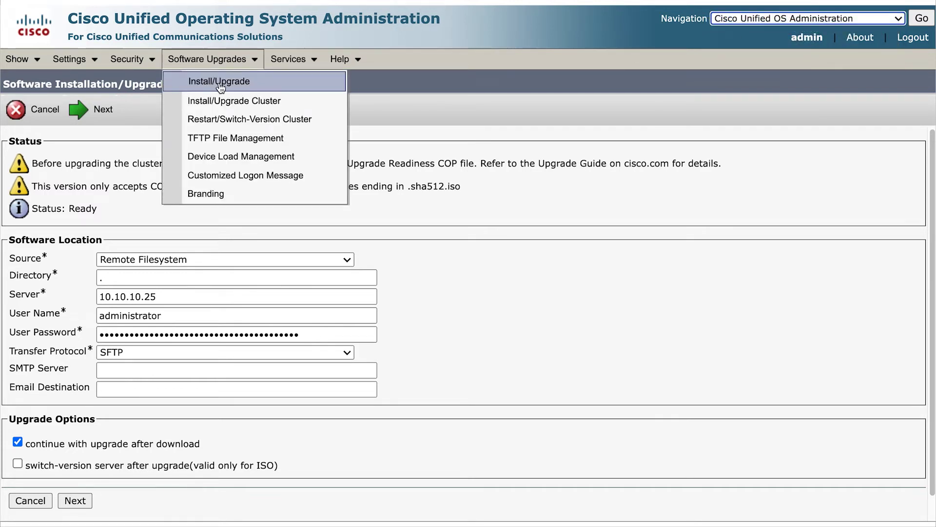
click(242, 84)
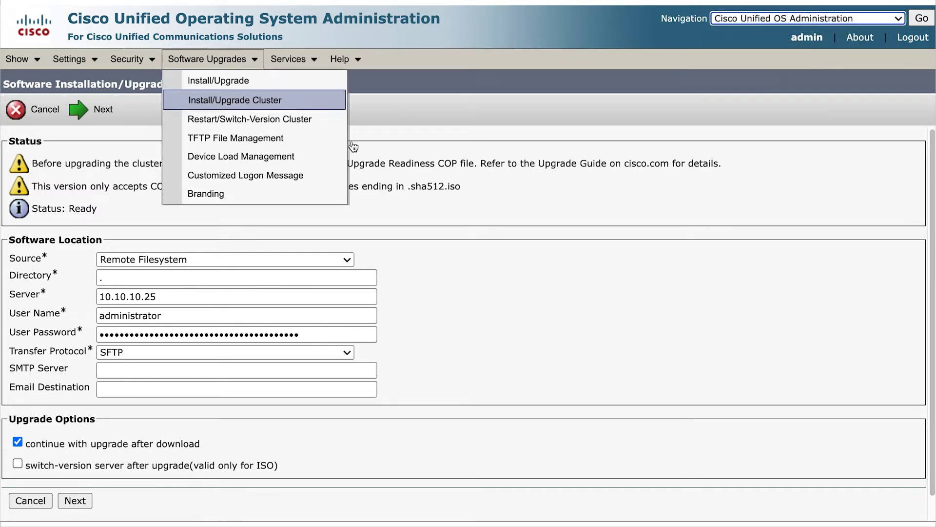
click(347, 261)
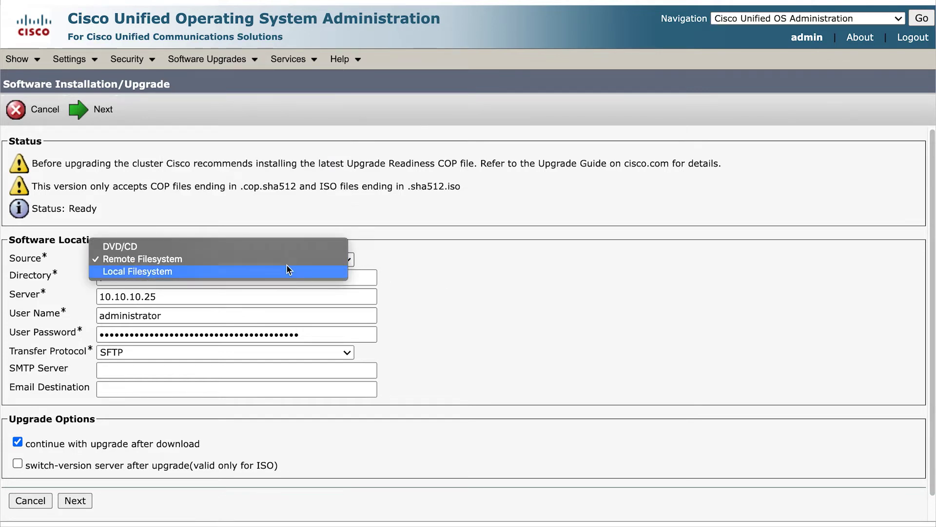
Verify CUCM-PUB's CD/DVD Drive 1 is mounted with the UCOS 14.0.1 datastore ISO
key(Escape)
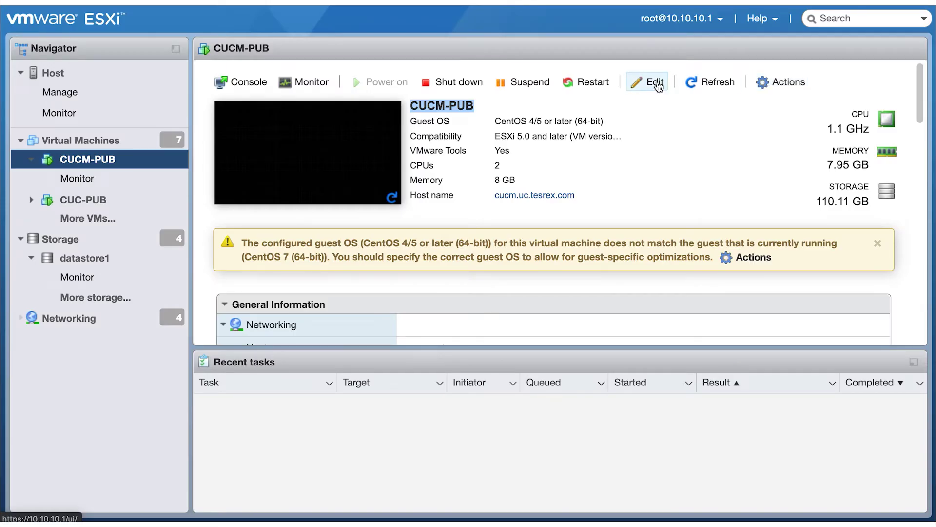
click(655, 83)
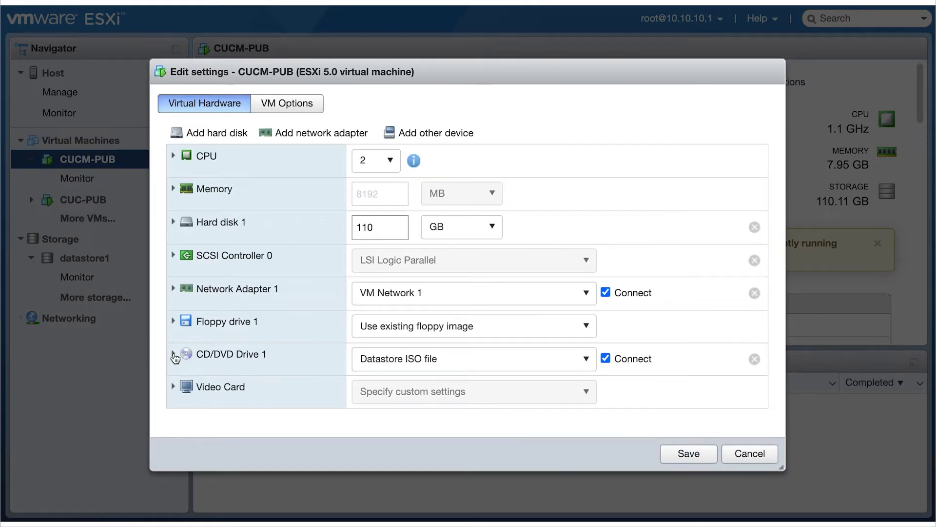
click(174, 355)
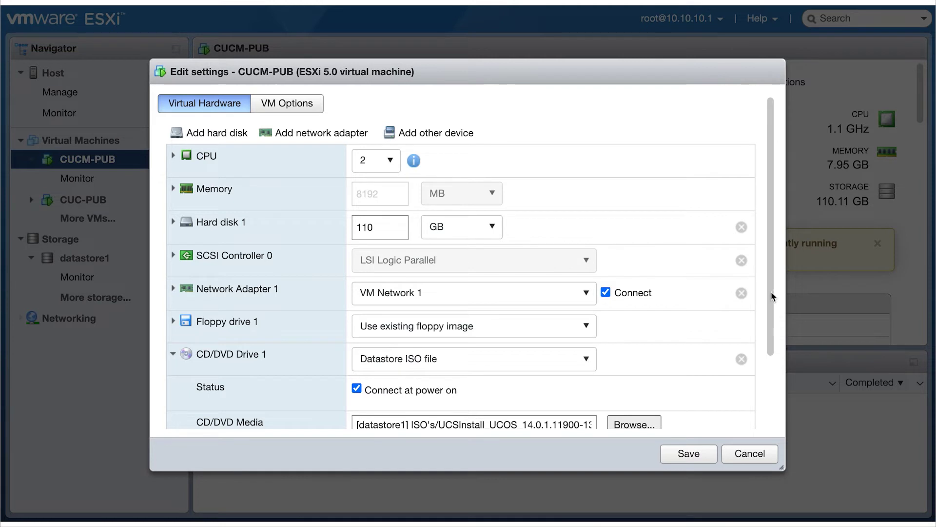
scroll(772, 300, down, 3)
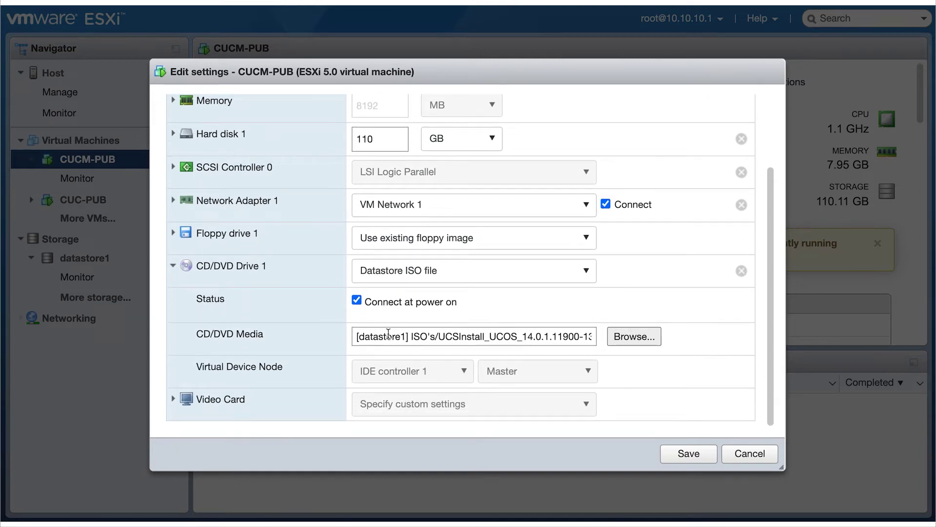
click(396, 336)
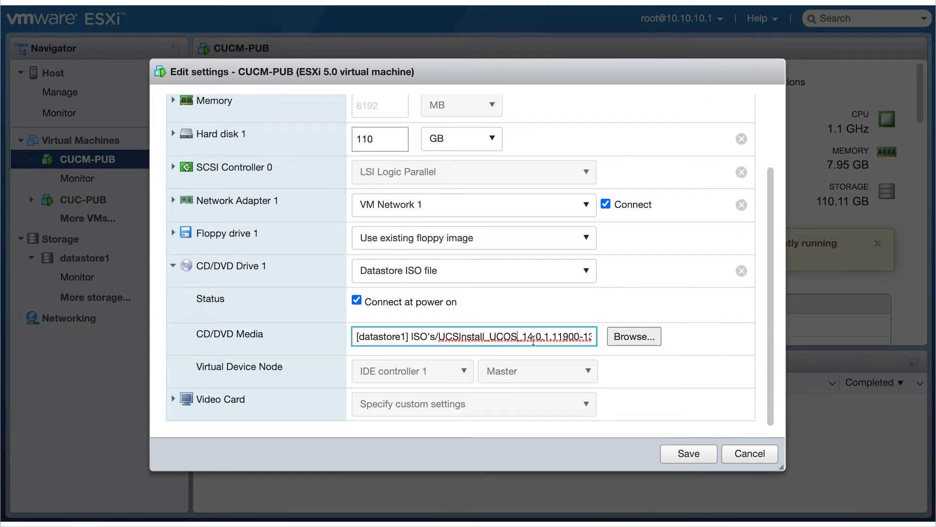
triple_click(457, 336)
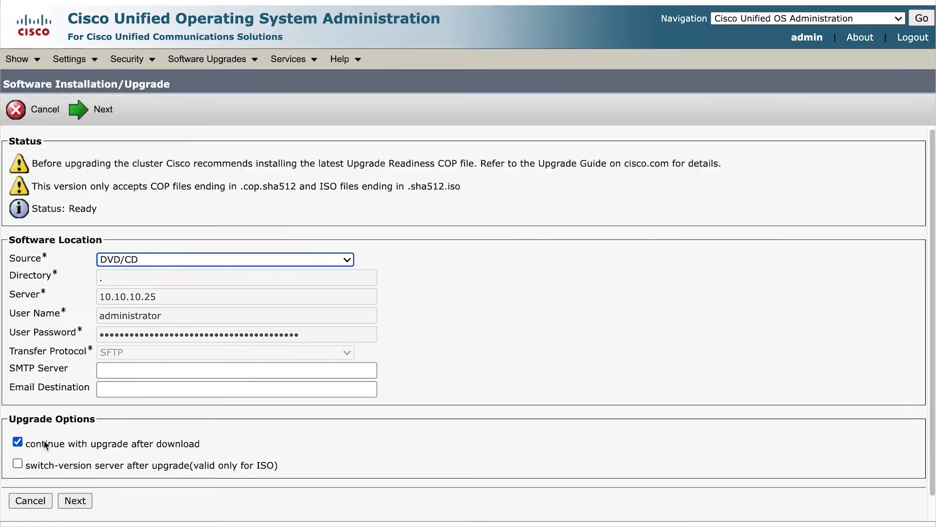
drag(27, 443, 110, 449)
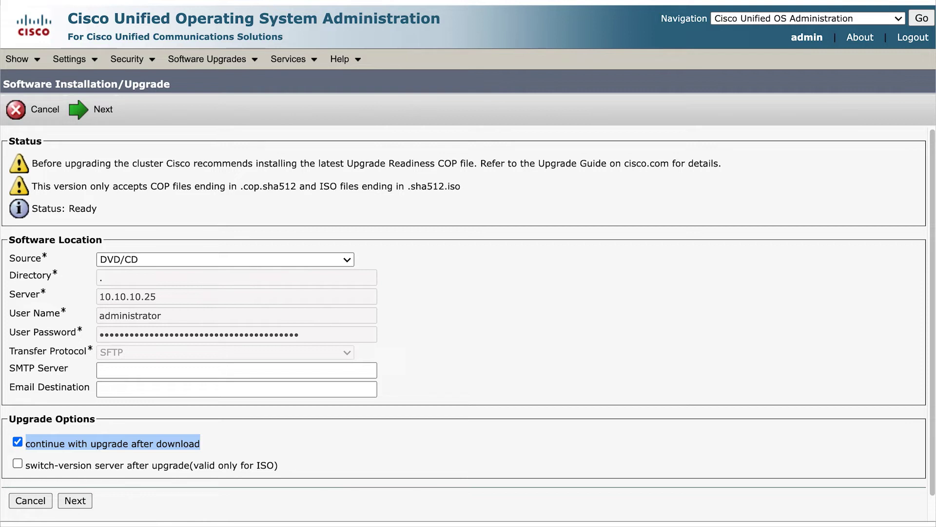
click(76, 502)
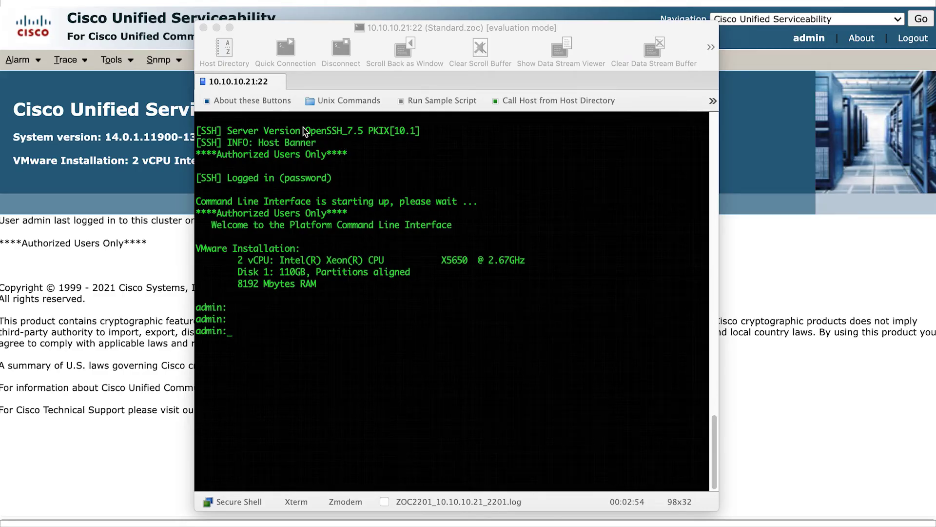
Review the ZOC session's quick connection settings and close them unchanged
click(250, 81)
right_click(251, 84)
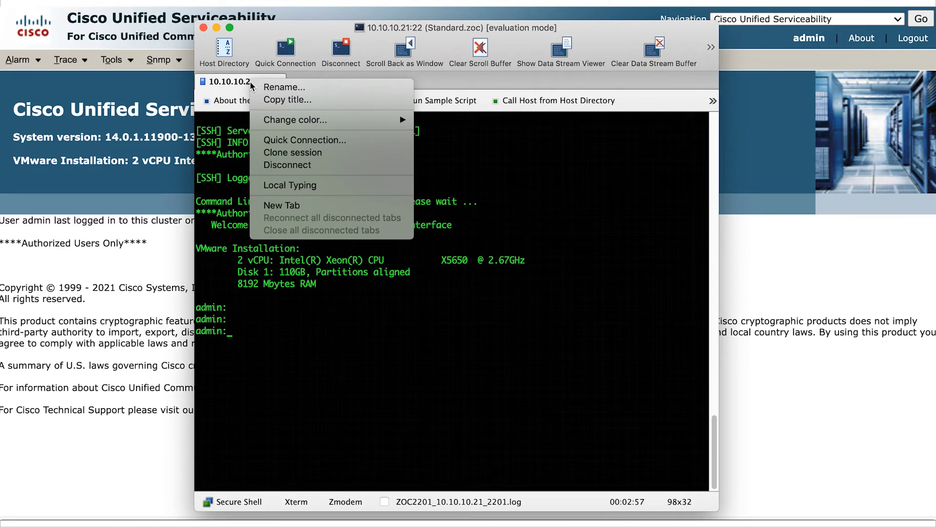
click(280, 140)
key(Tab)
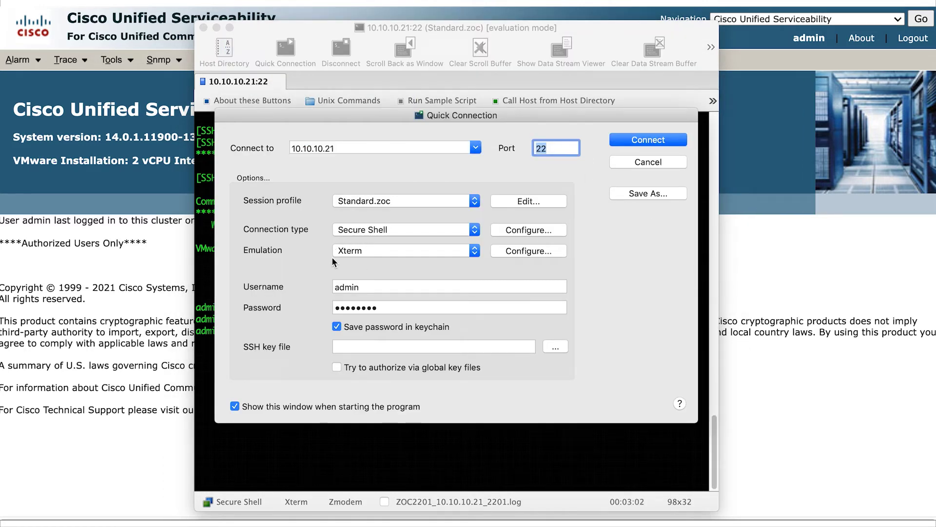
click(633, 163)
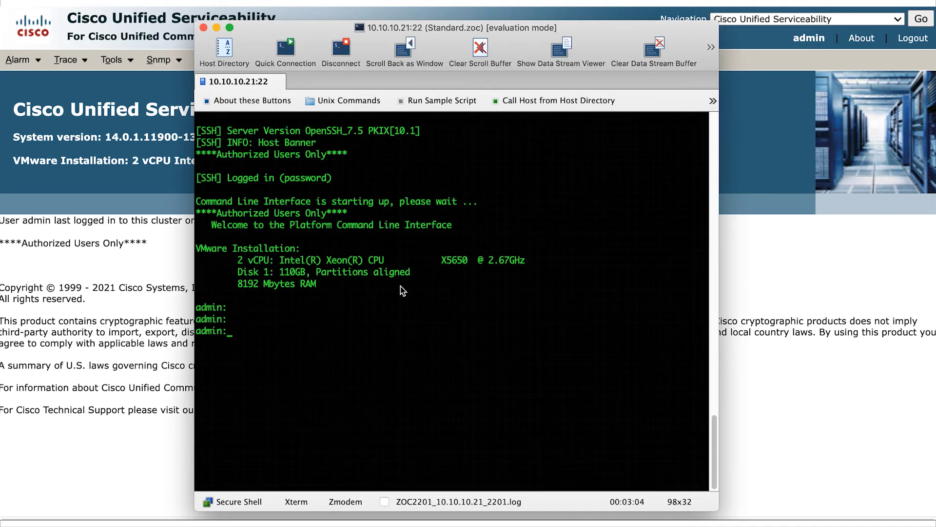
Run 'utils system switch-version' at the admin prompt and answer yes to confirm
key(Return)
right_click(336, 325)
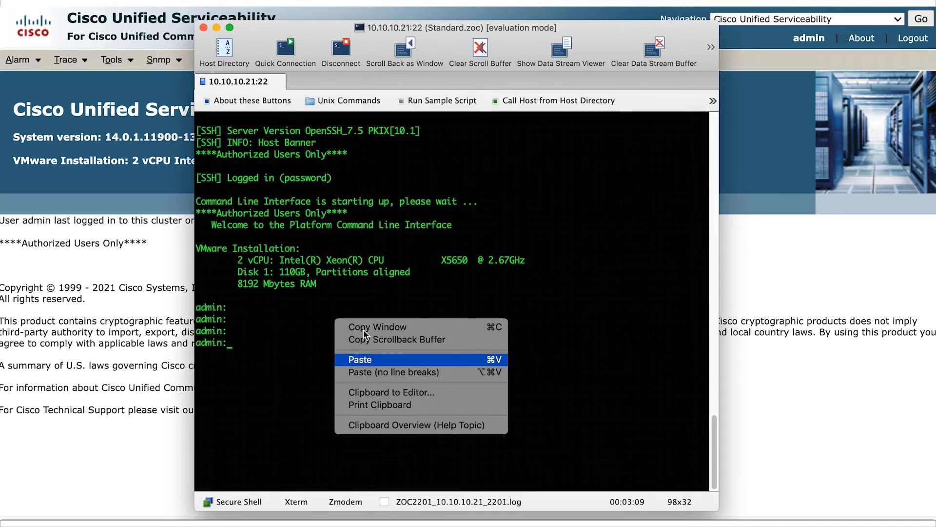
click(366, 361)
key(Return)
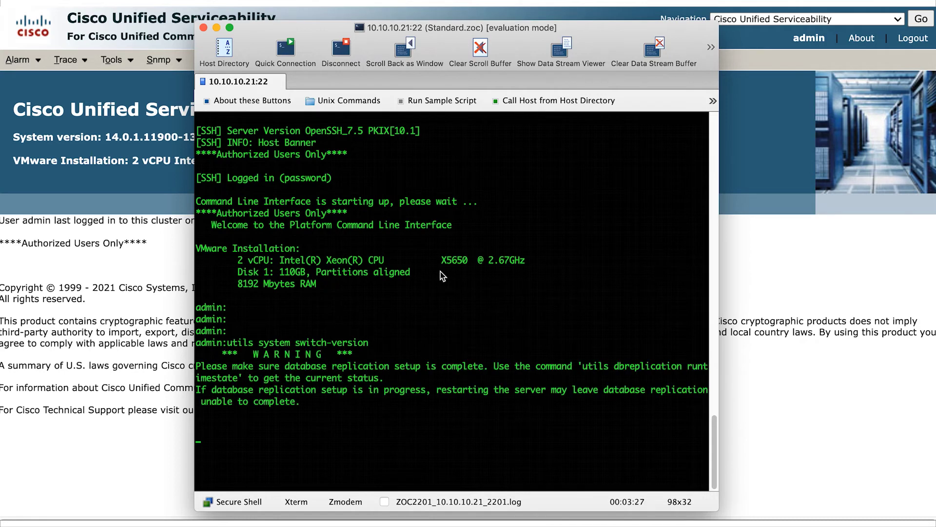
text(ye)
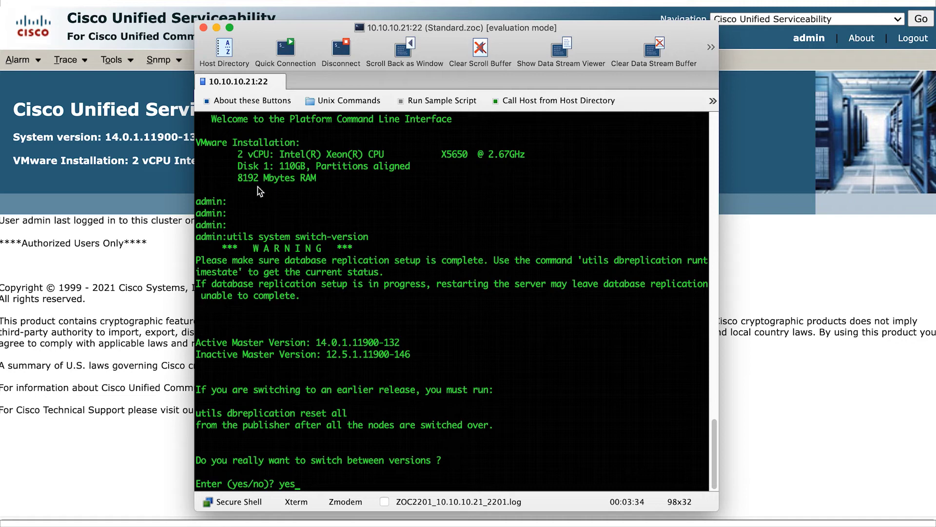
click(134, 206)
Load Control Center - Feature Services for the cucm.uc.tesrex.com Voice/Video server
click(723, 21)
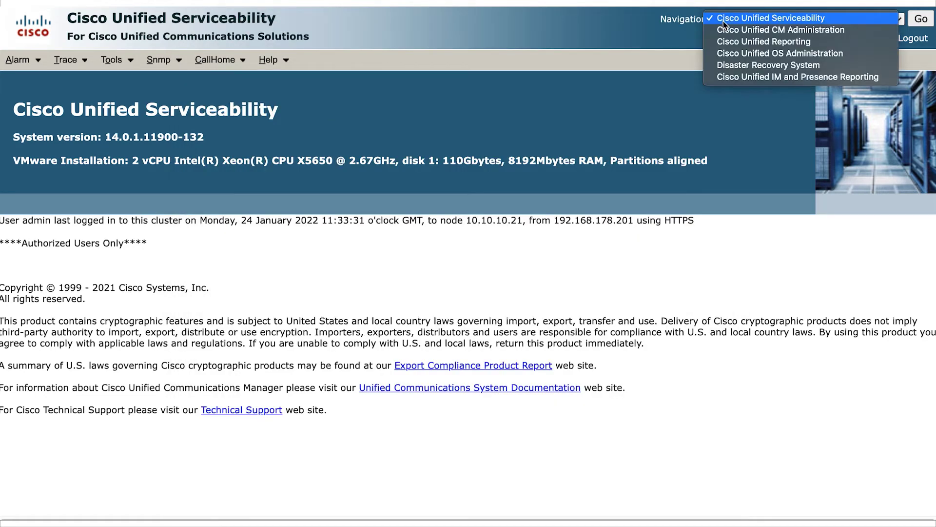
click(732, 23)
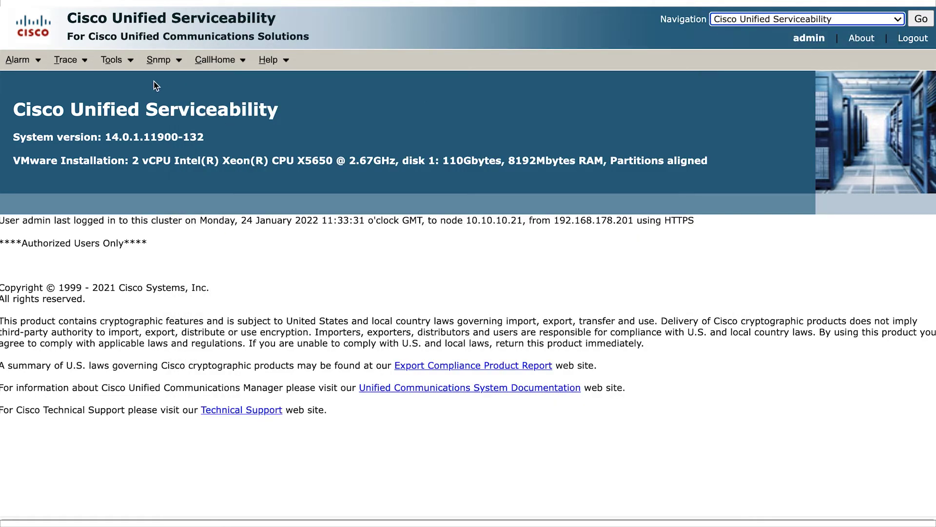
click(112, 59)
click(136, 115)
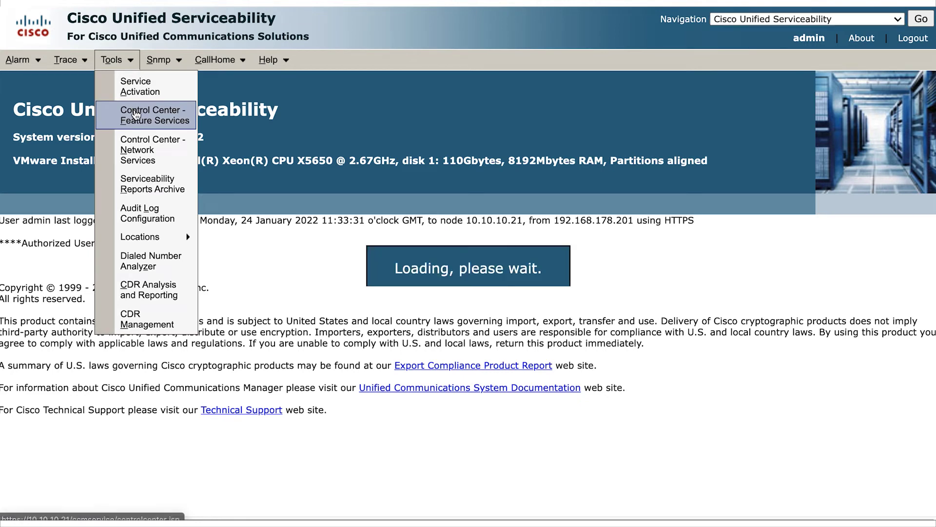
click(181, 164)
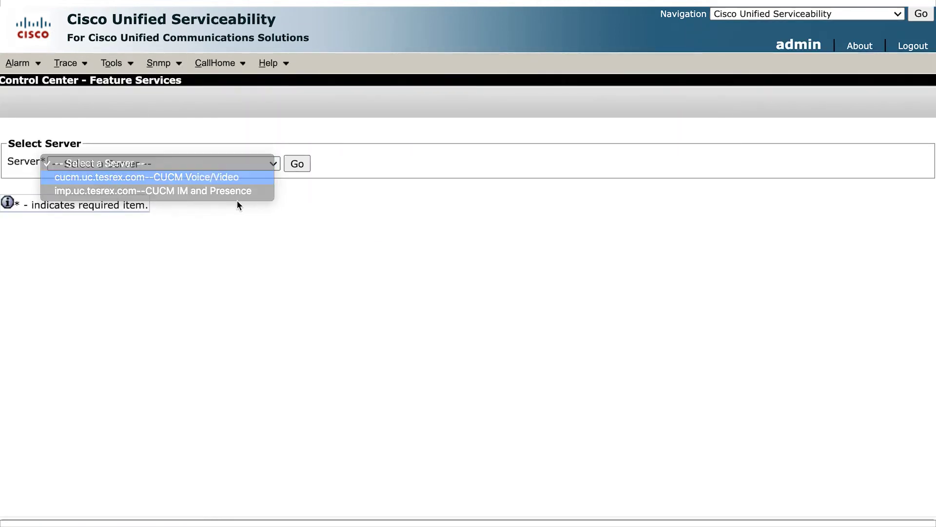
click(258, 176)
click(296, 164)
Select the Cisco Tftp service in the feature services list
scroll(415, 259, down, 8)
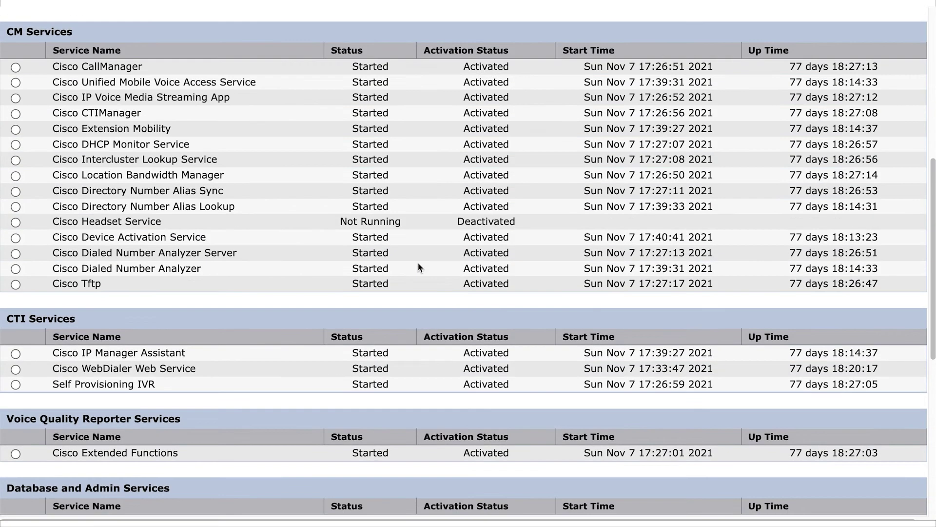
click(17, 285)
scroll(403, 296, up, 8)
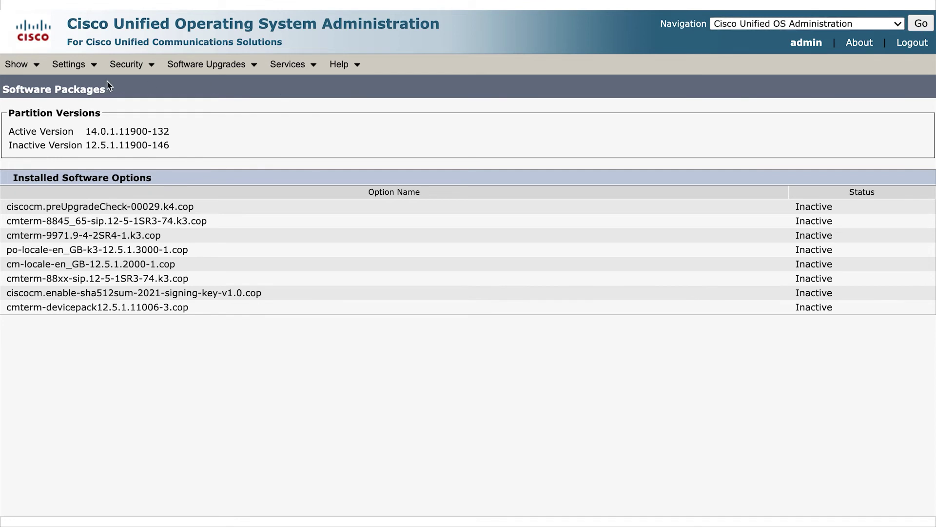
click(23, 66)
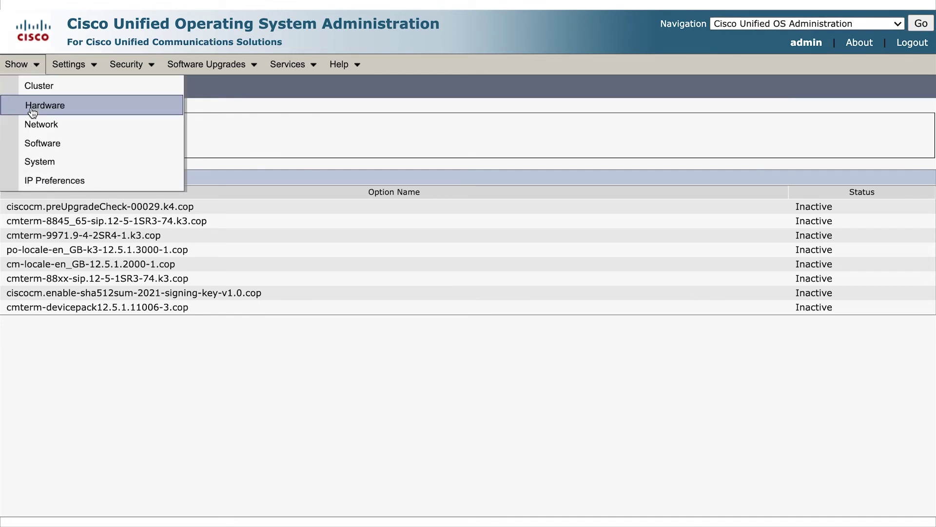
click(42, 146)
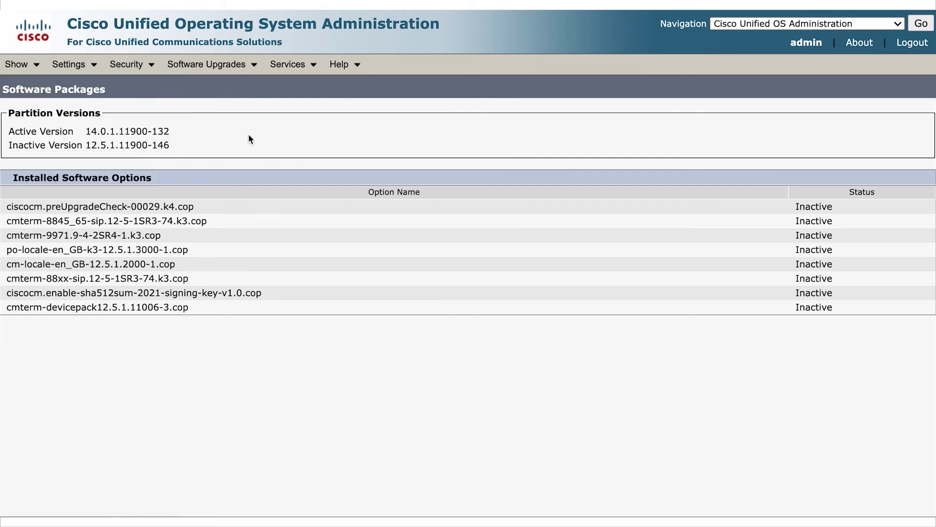
drag(188, 146, 8, 135)
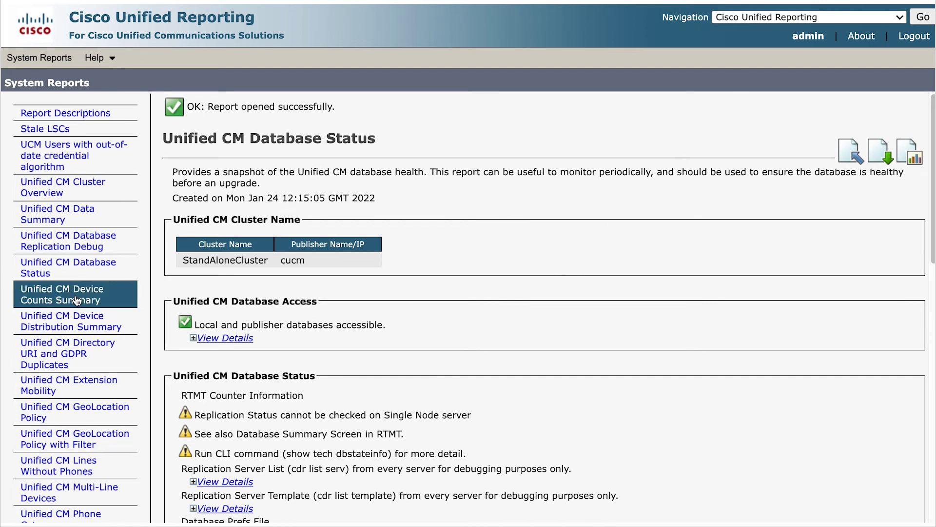
Open the saved Unified CM Database Status report and scroll through it
click(64, 274)
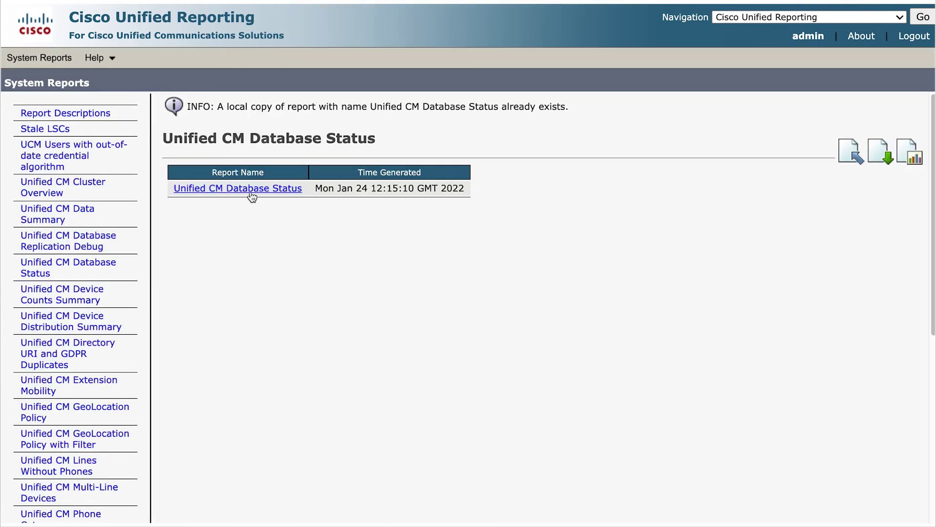
click(252, 193)
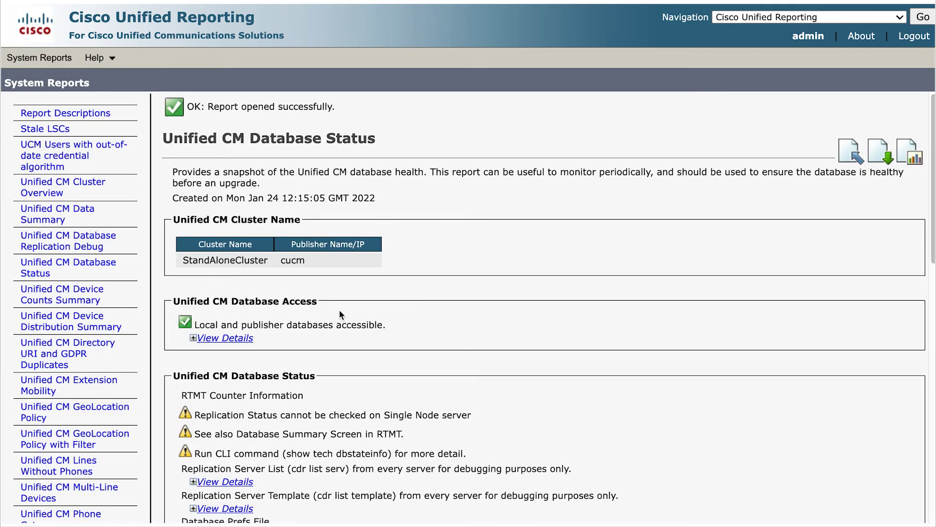
scroll(532, 307, down, 3)
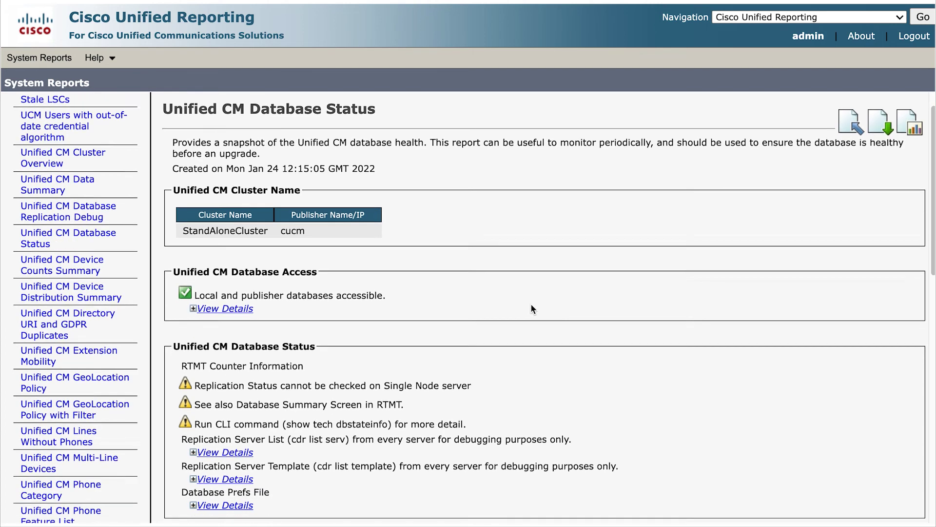
scroll(531, 307, down, 1)
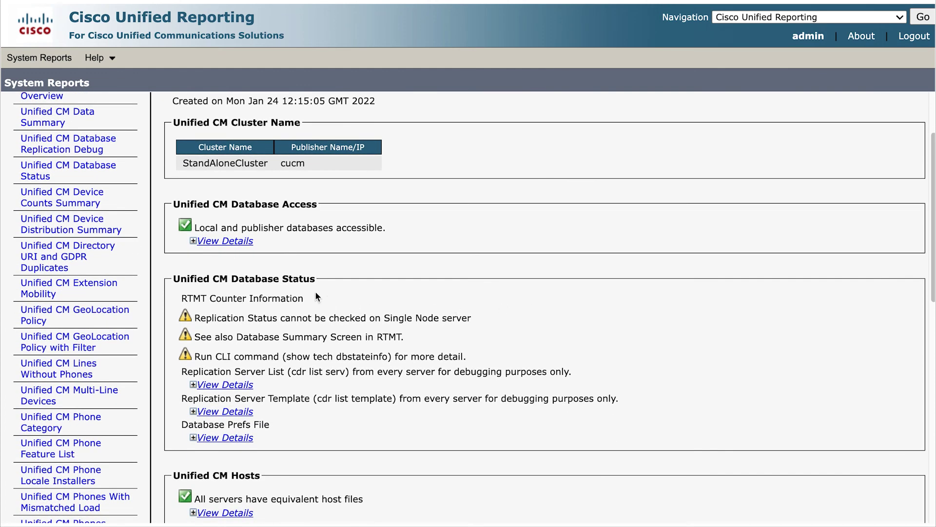
Expand the database reachability, replication server list, replication template and prefs file details
click(193, 241)
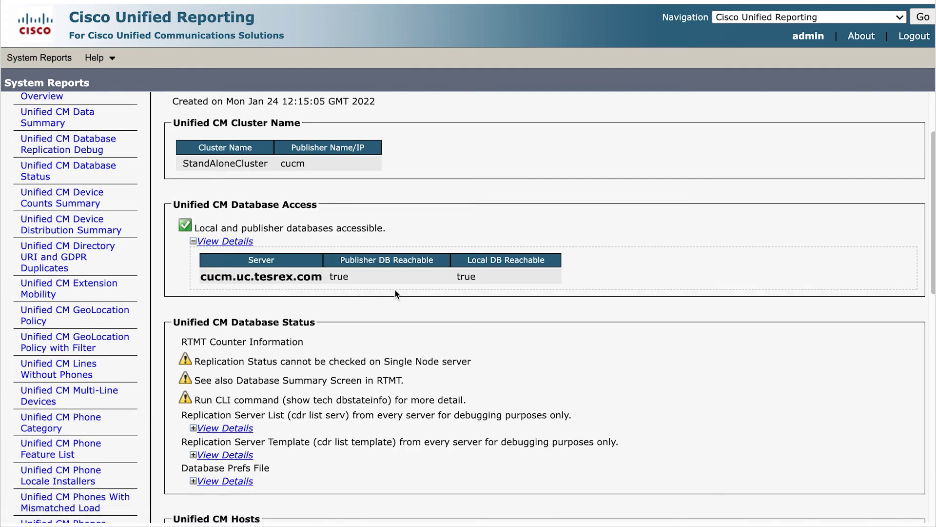
scroll(526, 317, down, 5)
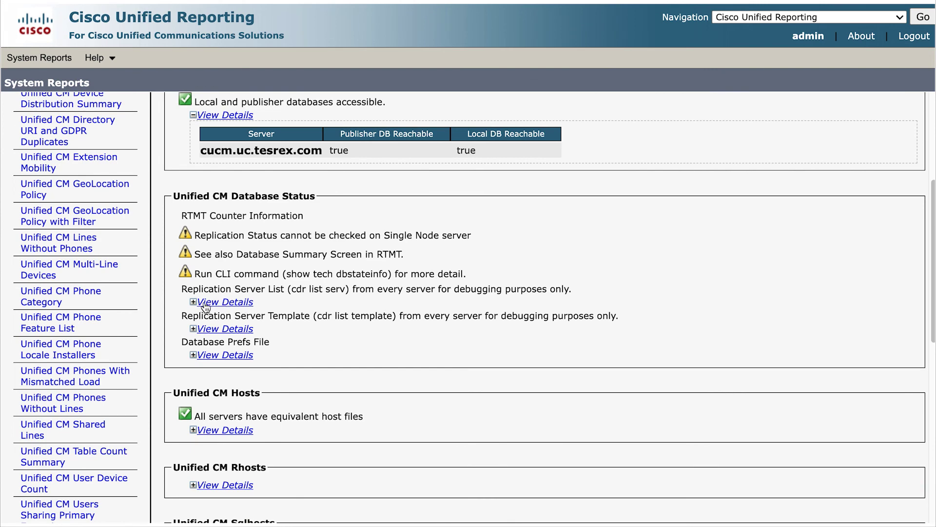
click(195, 303)
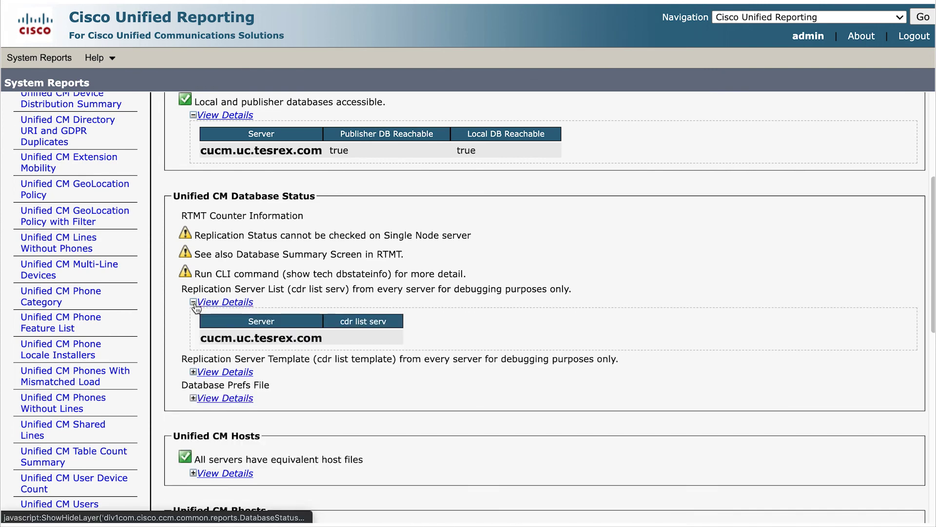
click(193, 372)
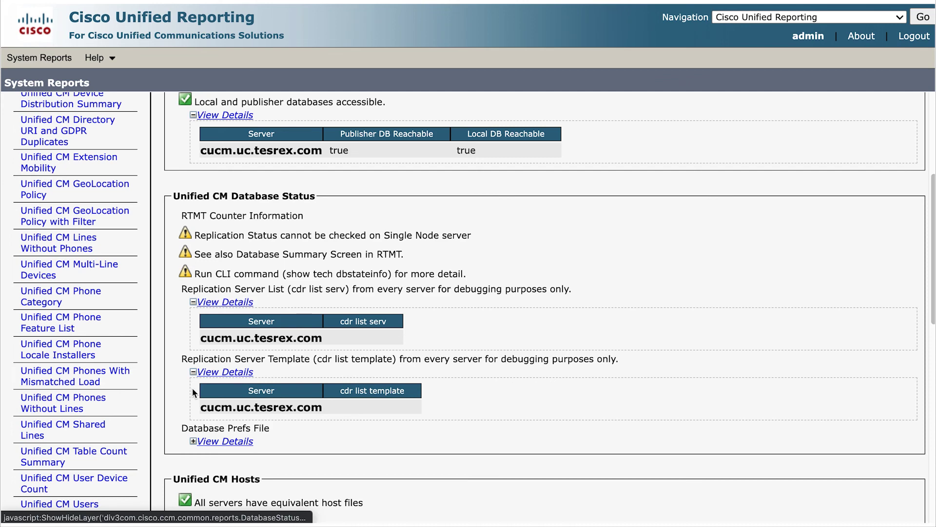
click(193, 441)
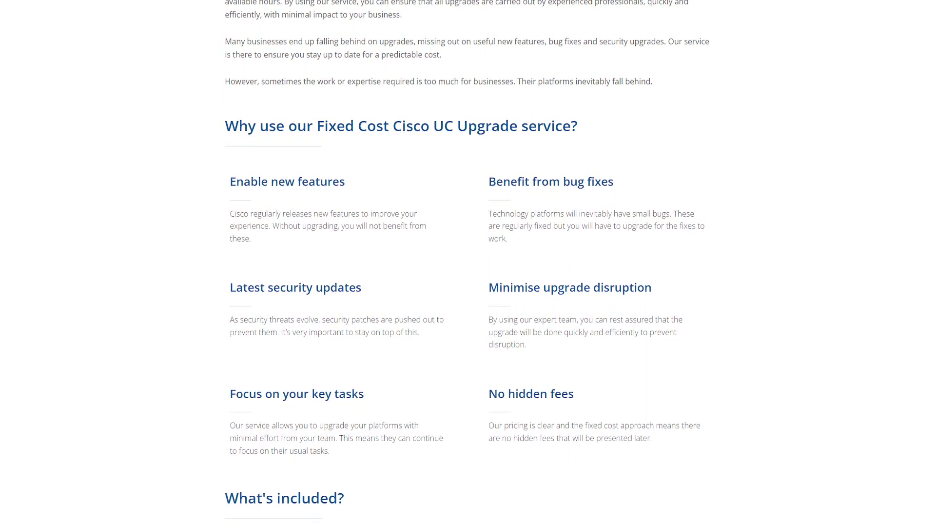
scroll(468, 263, down, 3)
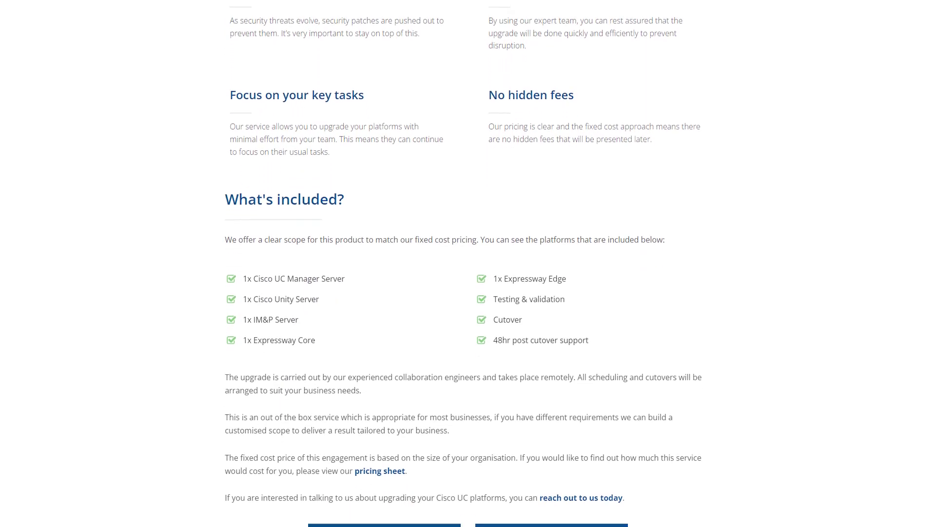